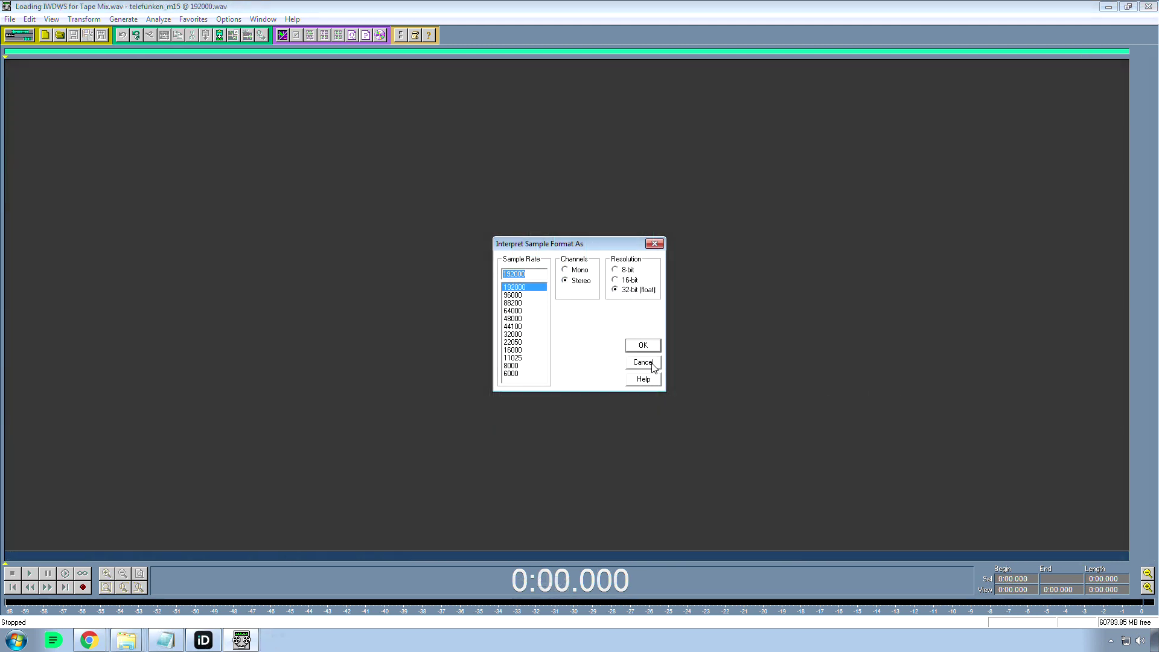
# - Load the tape mix as 192000 Hz 32-bit float stereo, dismiss the disk-space alert, and play it
pyautogui.click(642, 344)
pyautogui.click(114, 64)
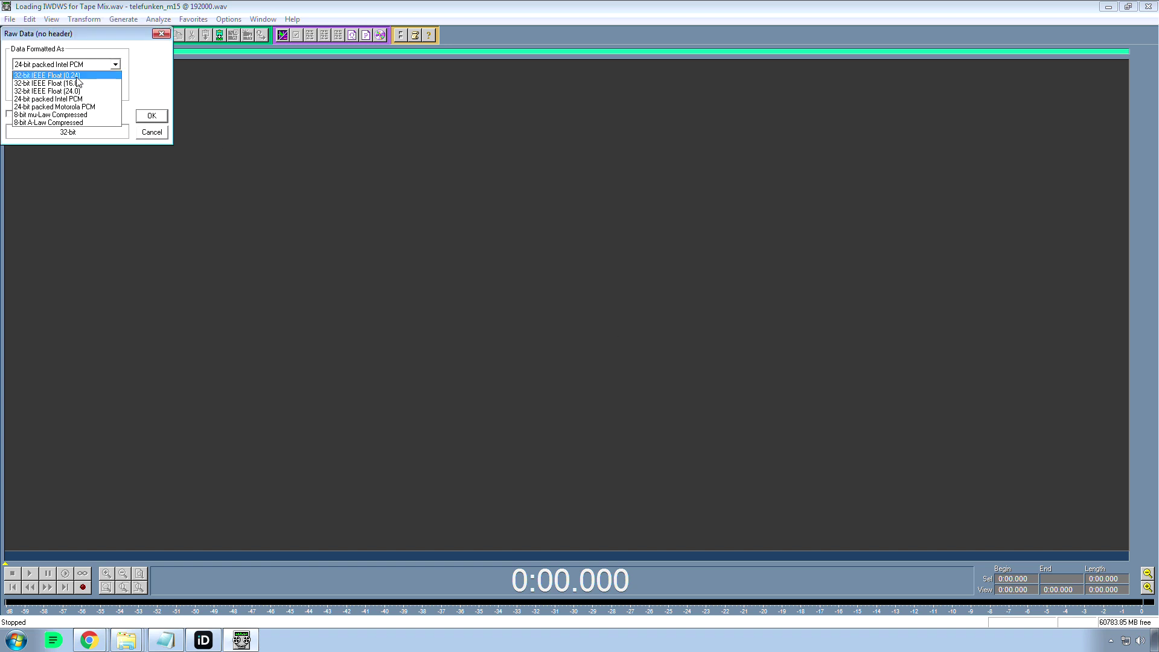
pyautogui.click(65, 36)
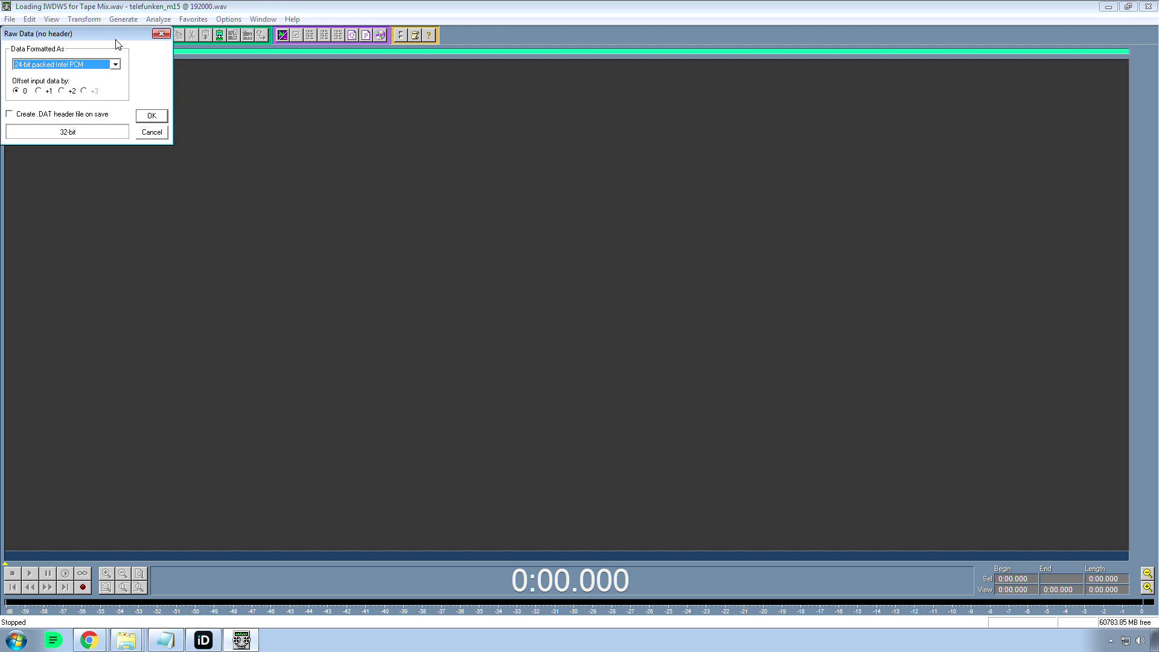
pyautogui.click(567, 309)
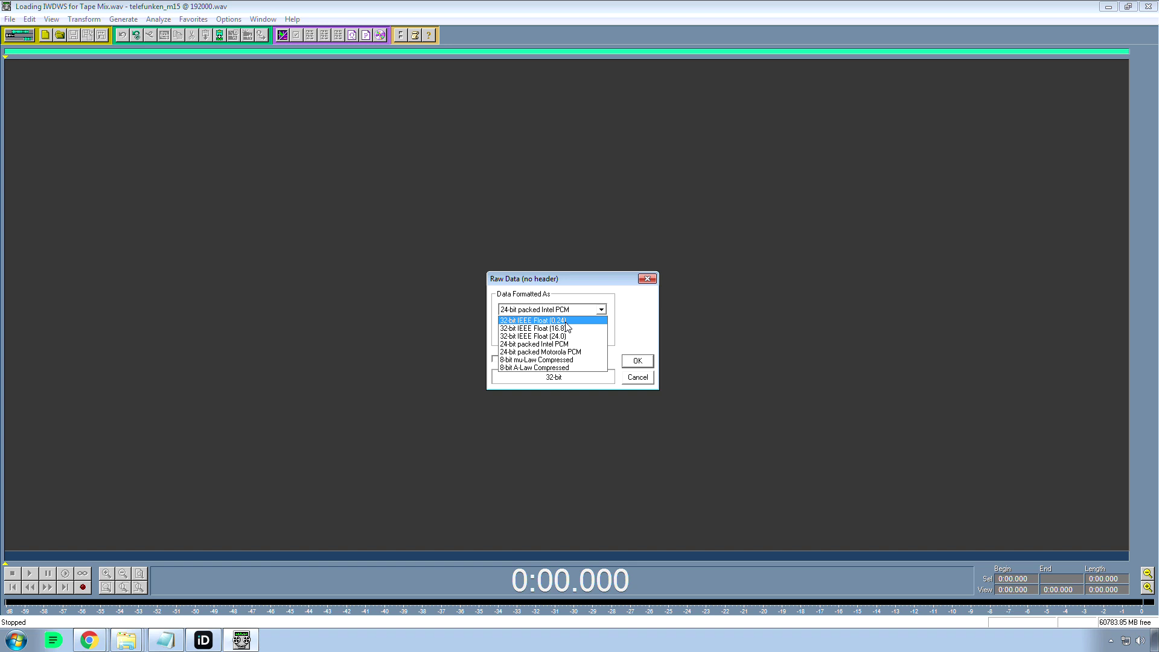
pyautogui.click(566, 321)
pyautogui.press('Return')
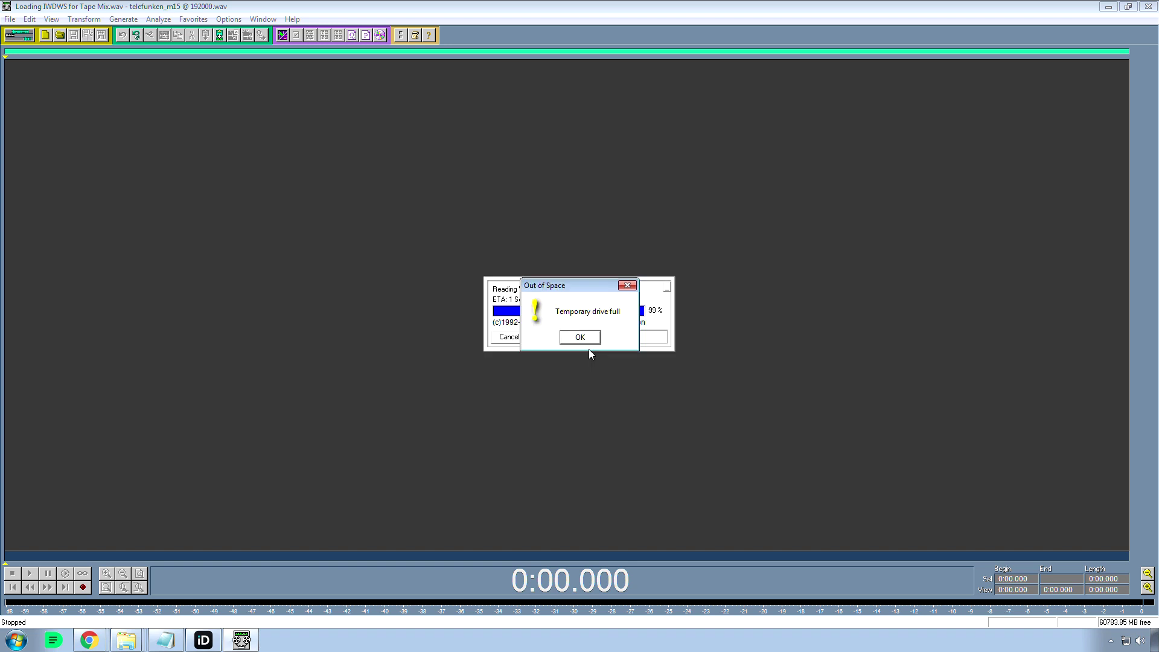
pyautogui.click(579, 336)
pyautogui.press('space')
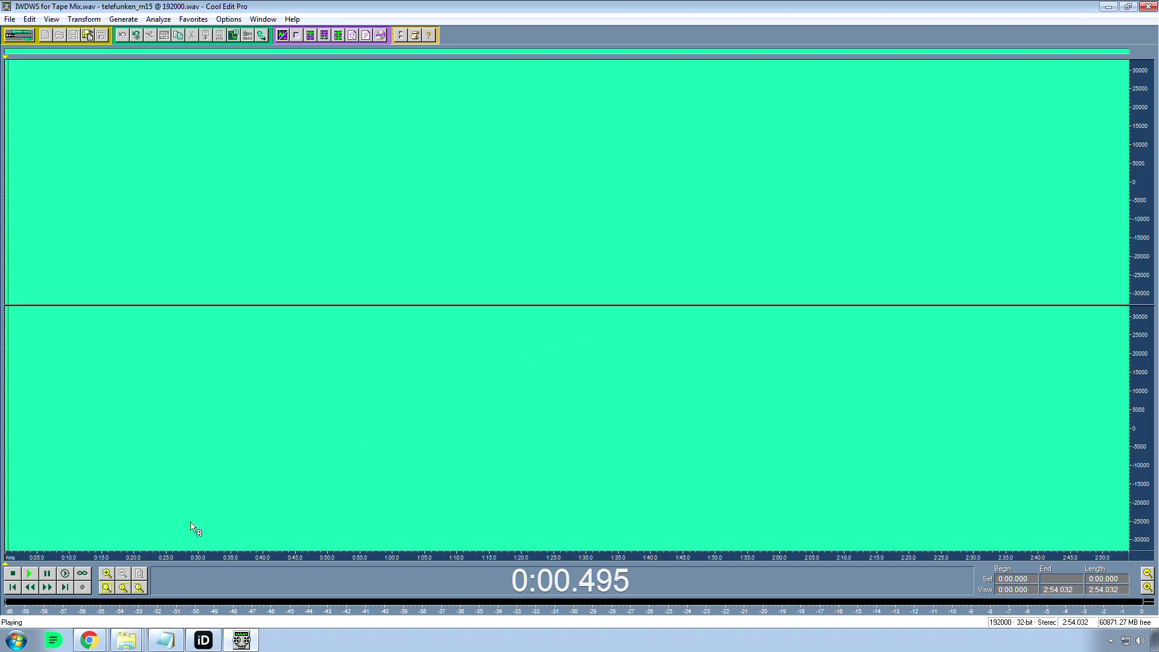
# - Stop playback and place the insertion point near the end at 3:42.073
pyautogui.press('space')
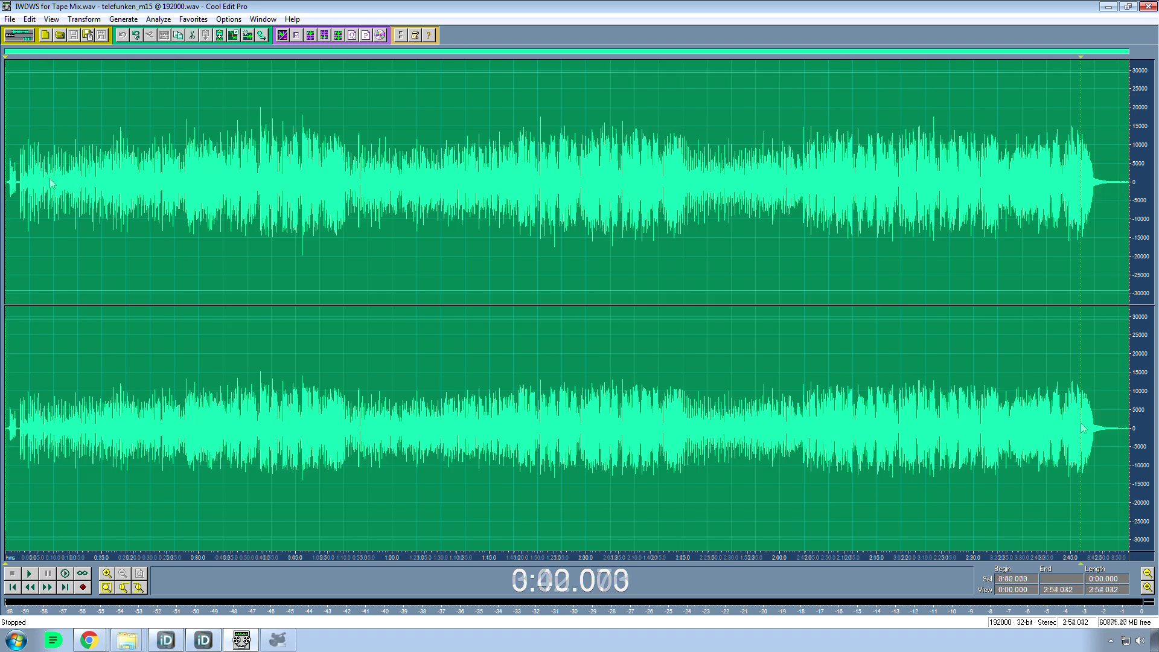
pyautogui.click(1081, 428)
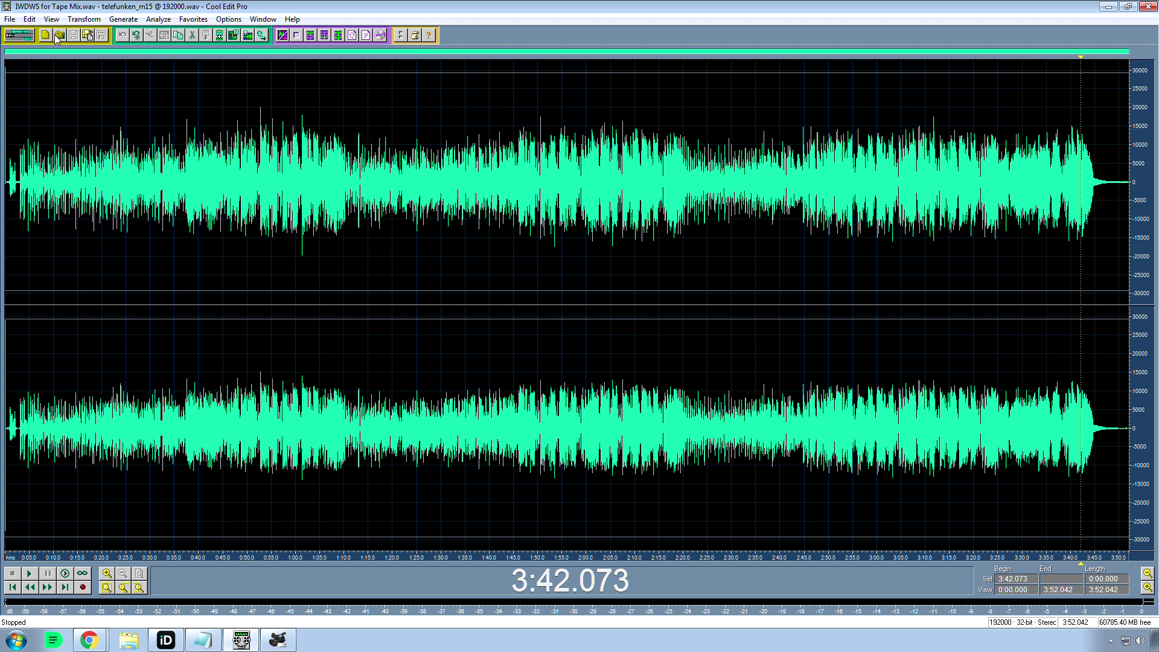
# - Browse the Edit menu, zoom in, and try selections before marking 0:01.028 near the start
pyautogui.click(28, 22)
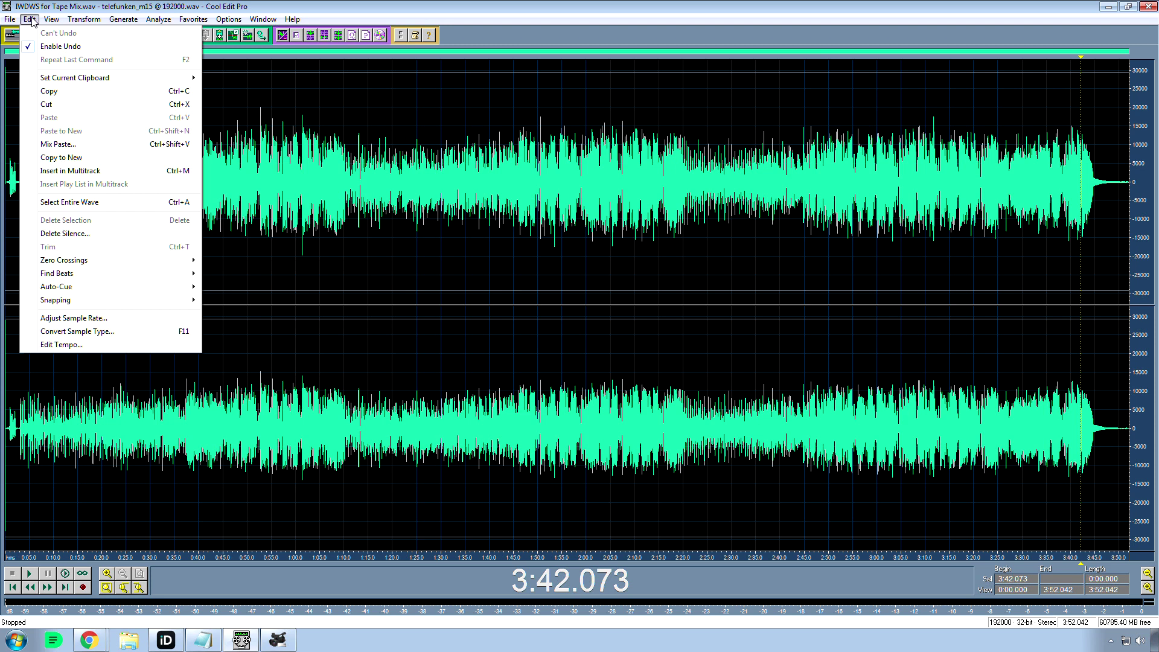
pyautogui.moveTo(77, 21)
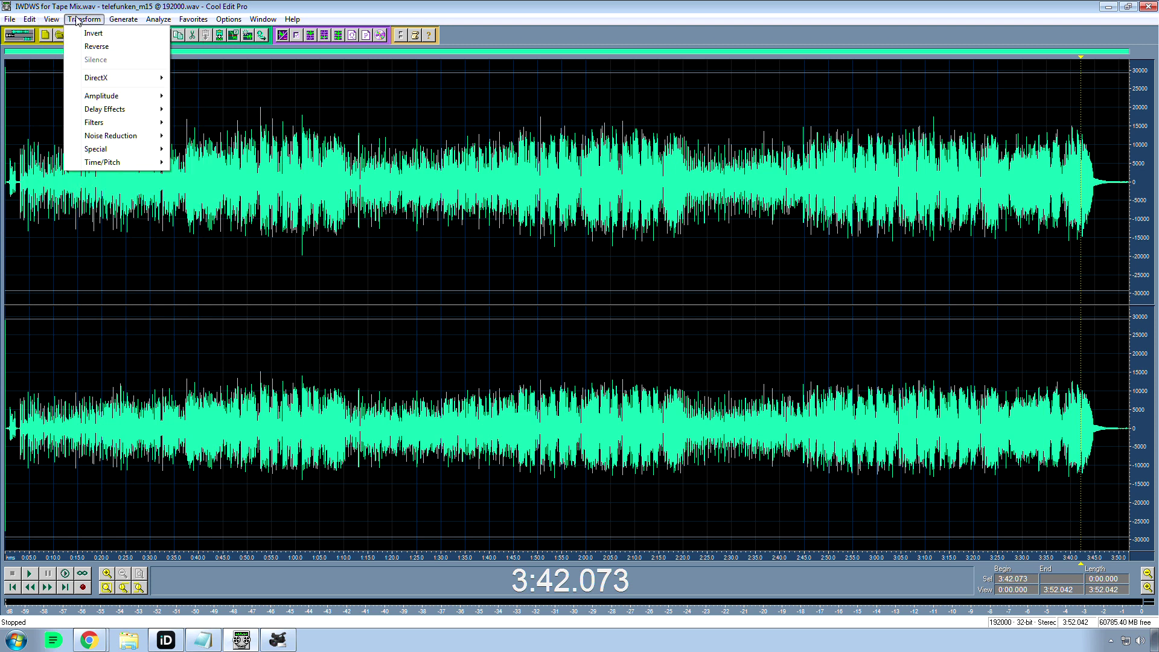
pyautogui.click(132, 262)
pyautogui.scroll(4, 117, 241)
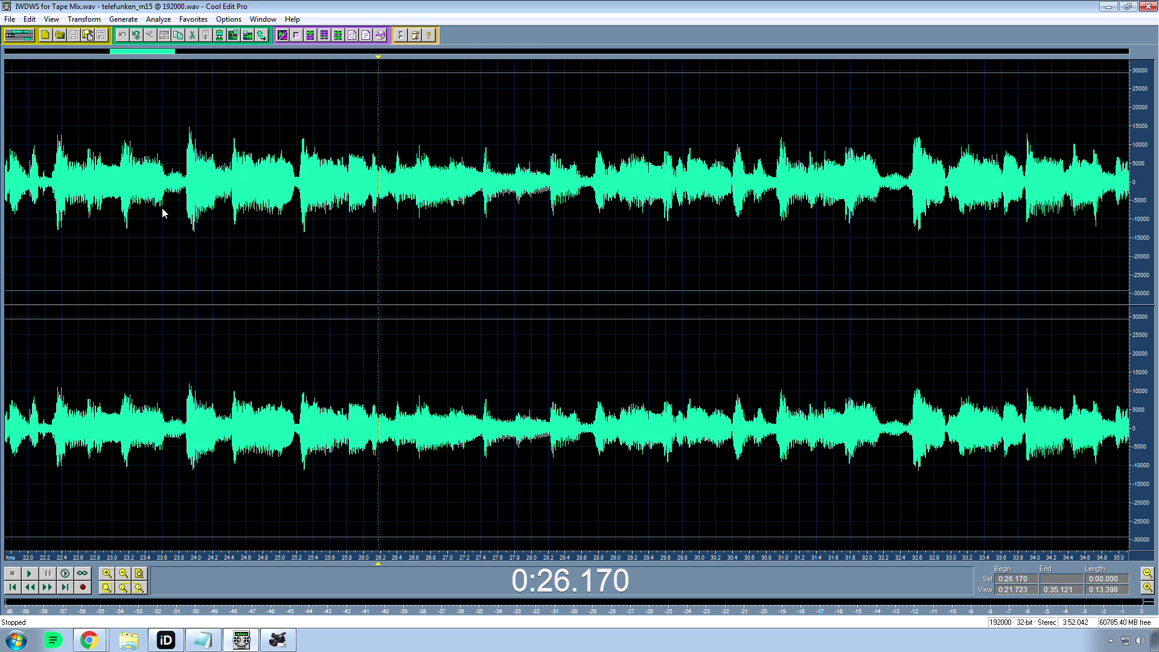
pyautogui.moveTo(184, 192); pyautogui.dragTo(505, 205)
pyautogui.click(268, 202)
pyautogui.moveTo(200, 199); pyautogui.dragTo(2, 166)
pyautogui.click(91, 172)
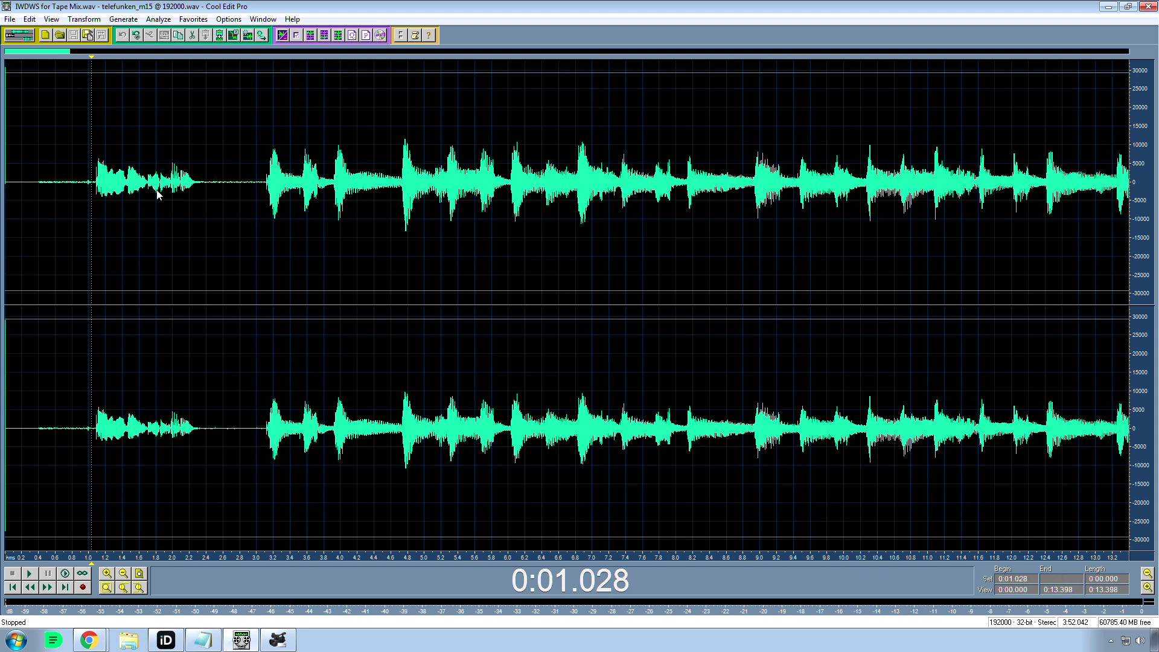
# - Audition the intro, select the phrase from 0:01.069, and zoom out to the first 7.6 seconds
pyautogui.press('space')
pyautogui.click(73, 197)
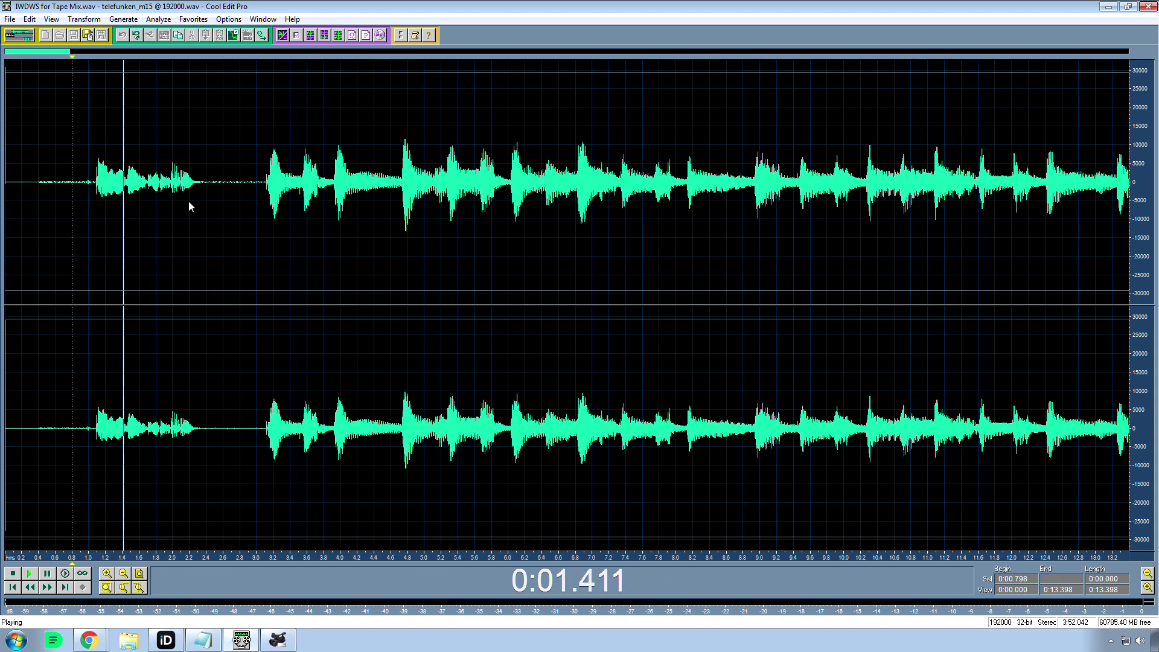
pyautogui.press('space')
pyautogui.moveTo(206, 194); pyautogui.dragTo(177, 198)
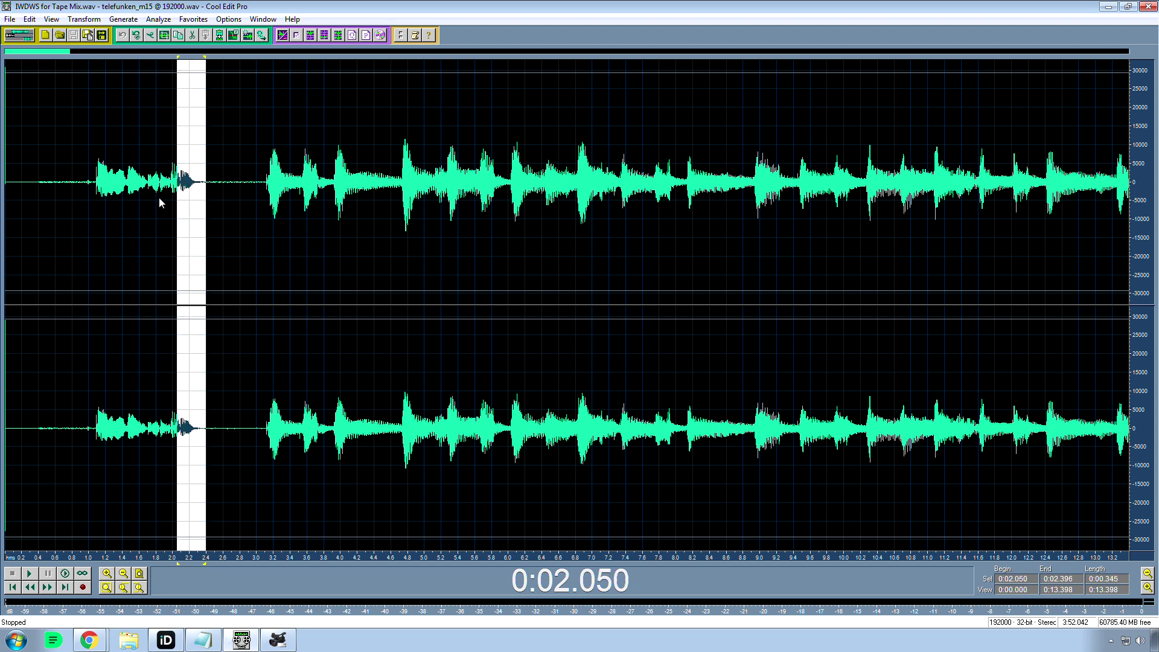
pyautogui.keyDown('shift'); pyautogui.click(110, 199); pyautogui.keyUp('shift')
pyautogui.scroll(6, 91, 197)
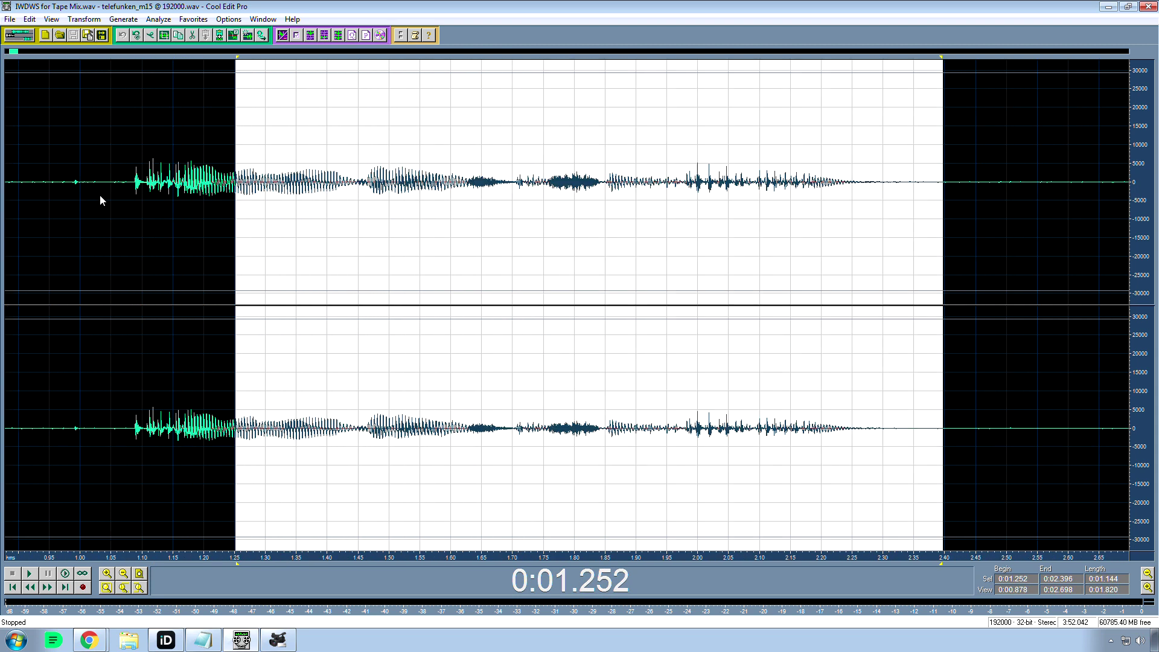
pyautogui.click(100, 194)
pyautogui.moveTo(123, 191); pyautogui.dragTo(975, 249)
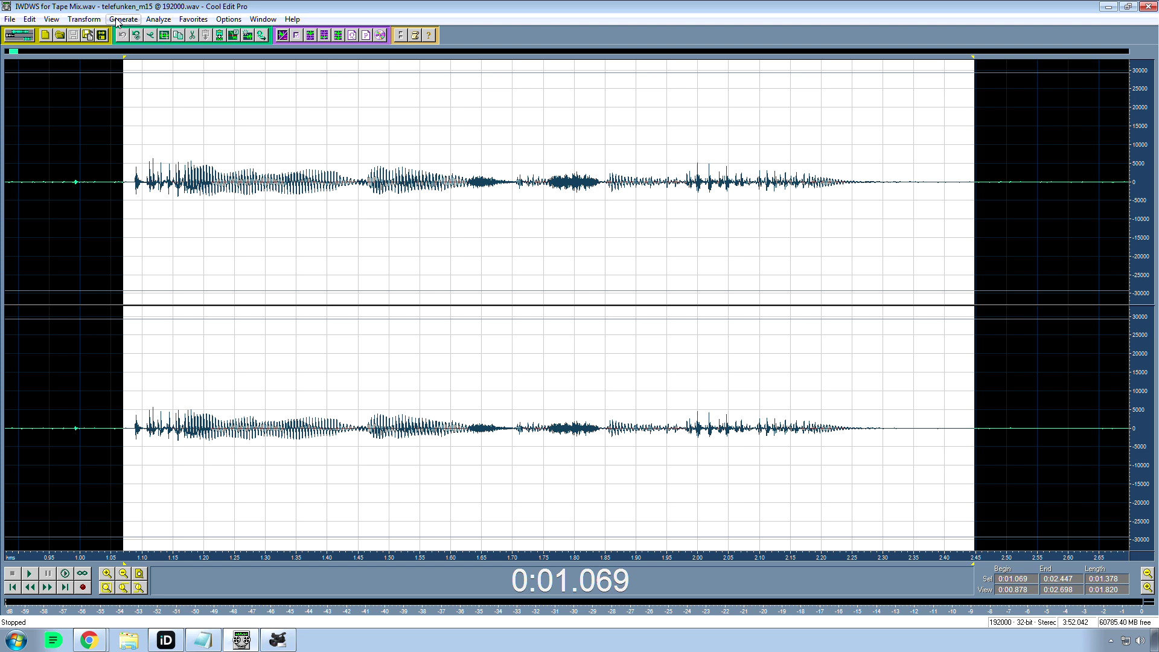
pyautogui.click(124, 574)
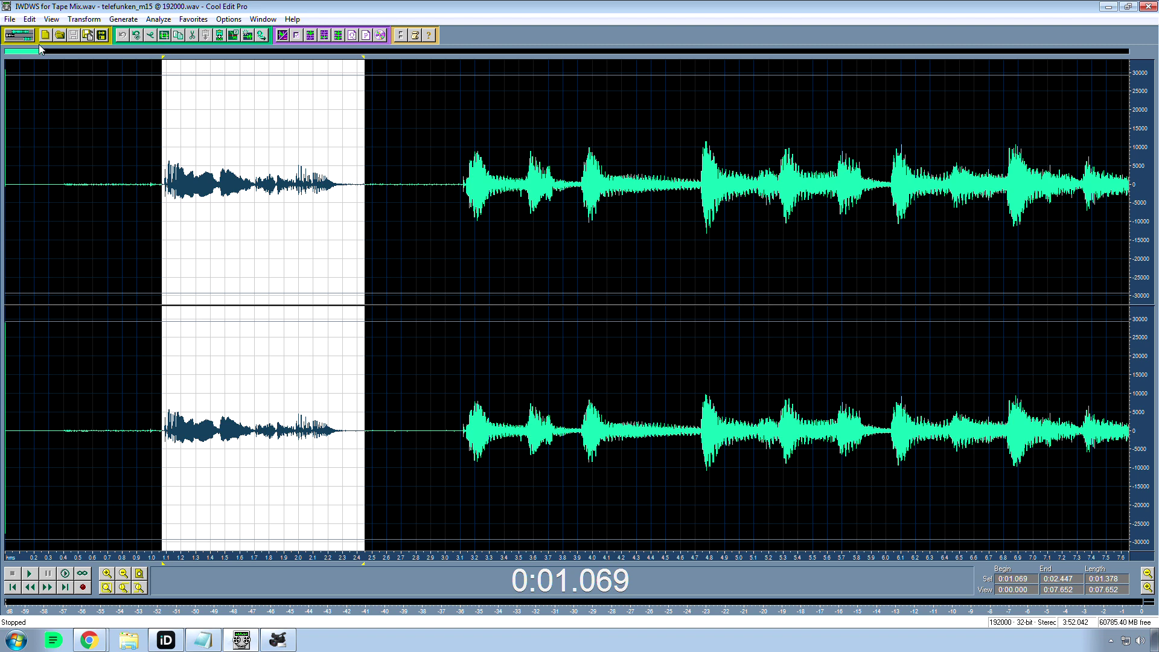
# - Open 3-D Echo Chamber and preview the Ambient Metal Room and Basement presets
pyautogui.click(79, 22)
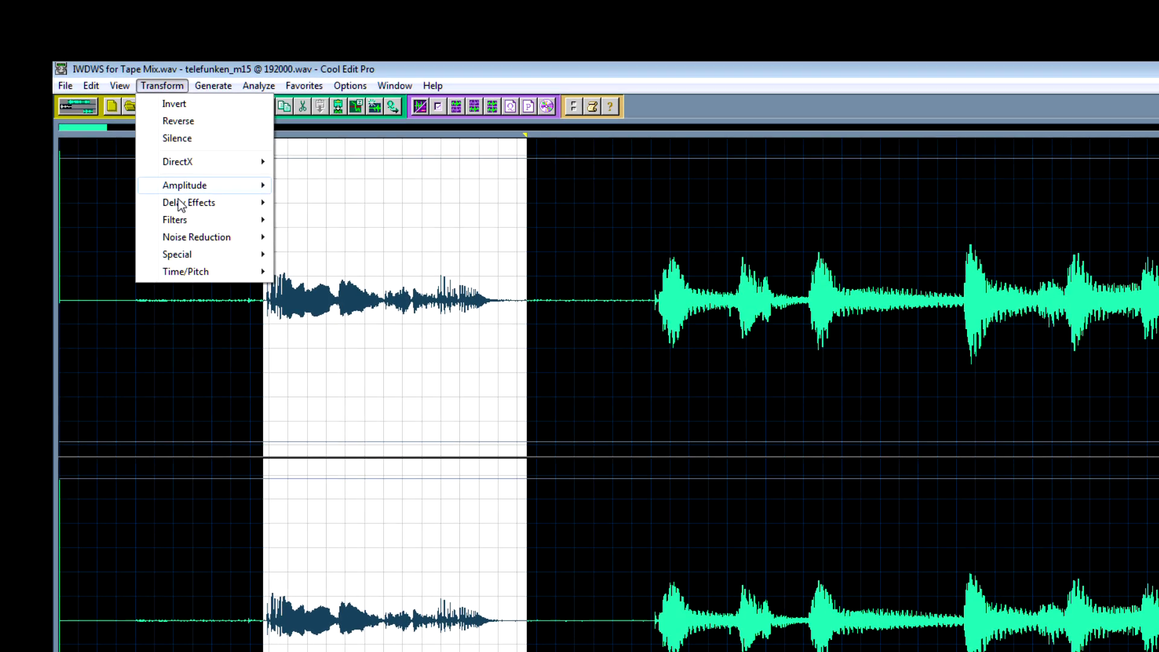
pyautogui.moveTo(97, 110)
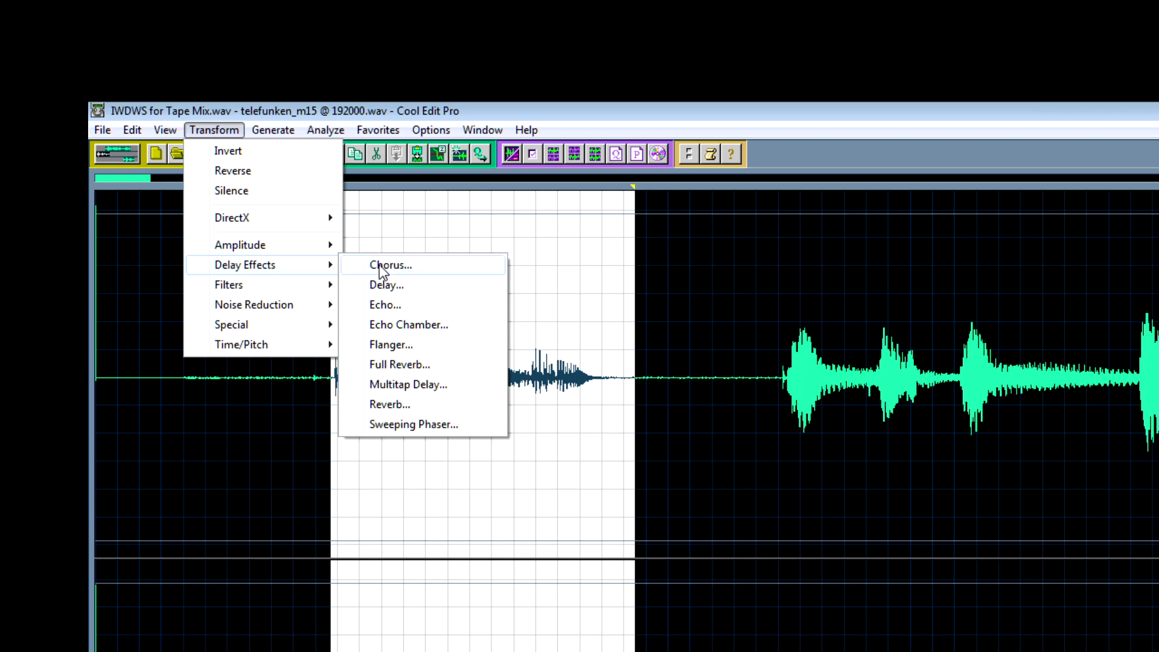
pyautogui.click(392, 326)
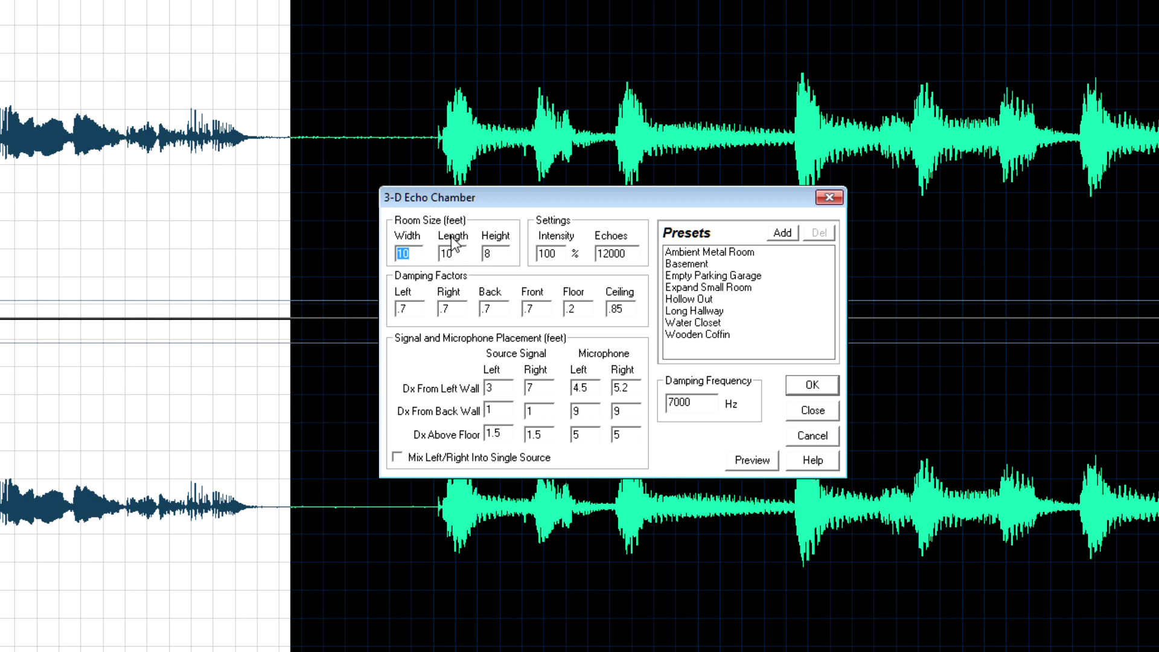
pyautogui.click(718, 254)
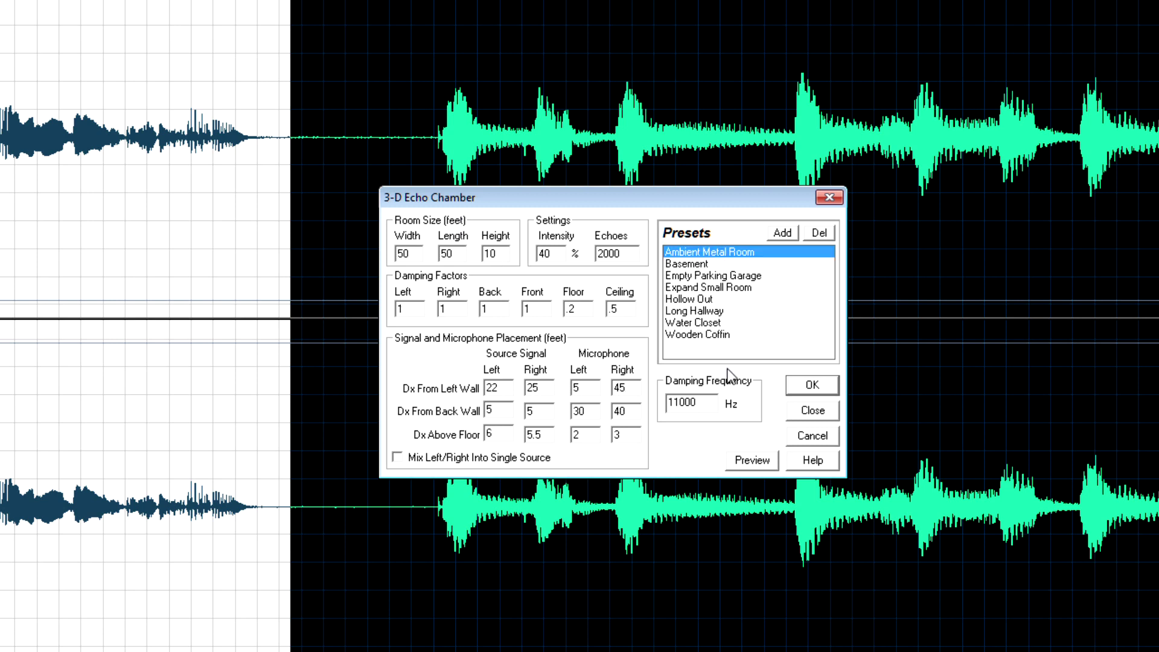
pyautogui.click(753, 457)
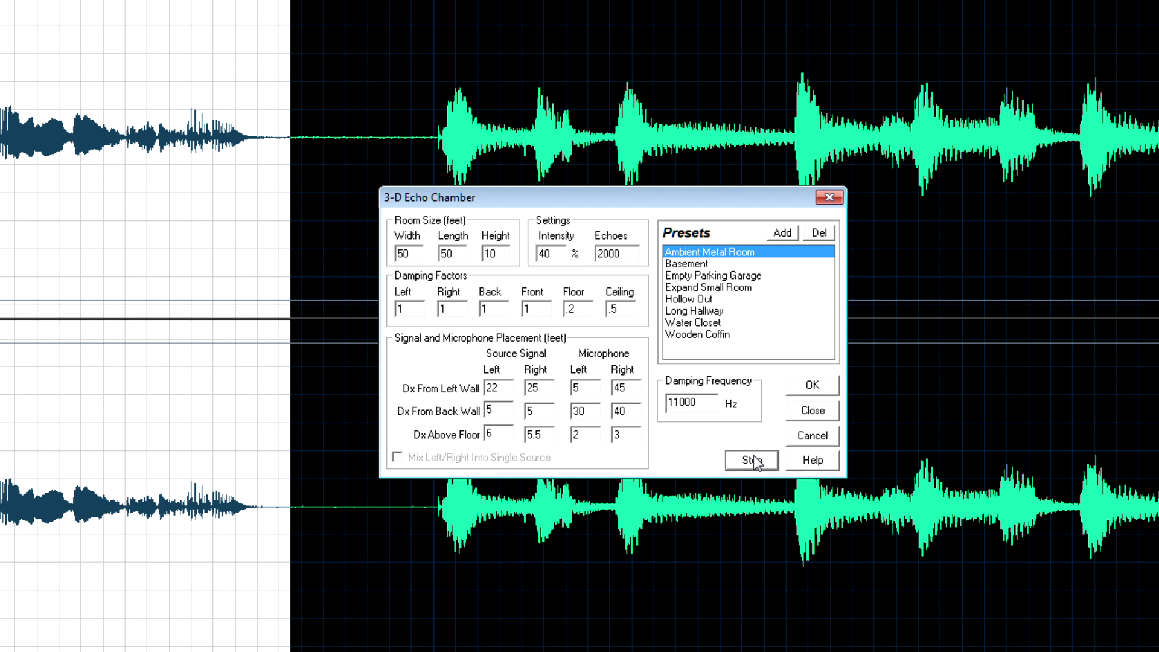
pyautogui.click(753, 457)
pyautogui.click(705, 266)
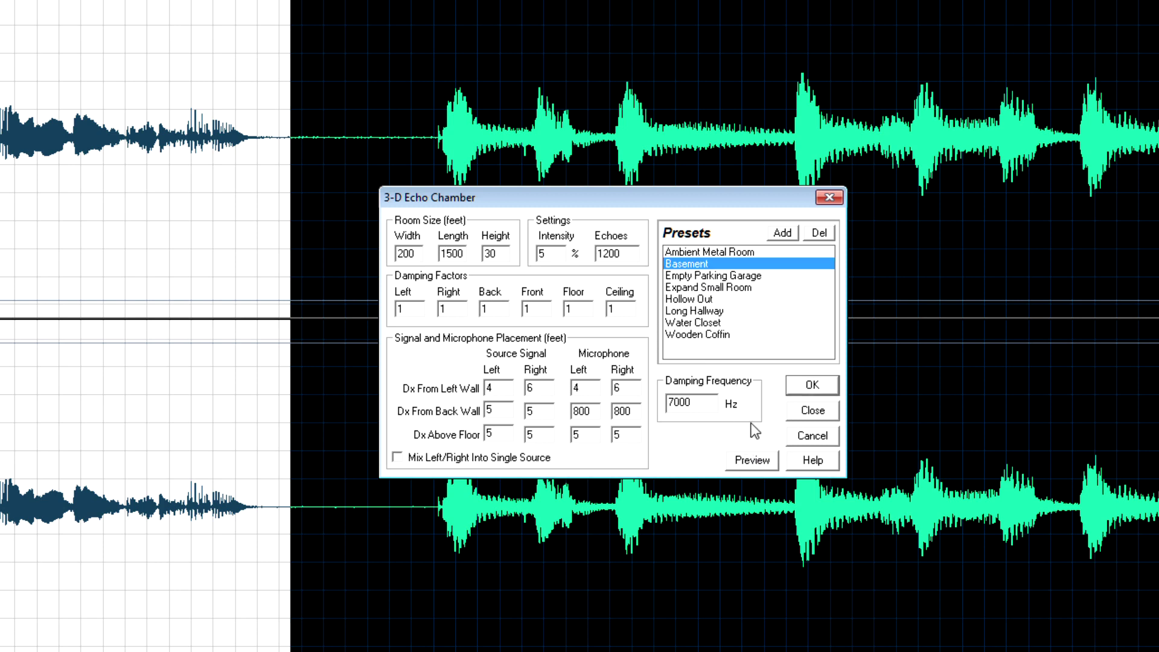
pyautogui.click(755, 462)
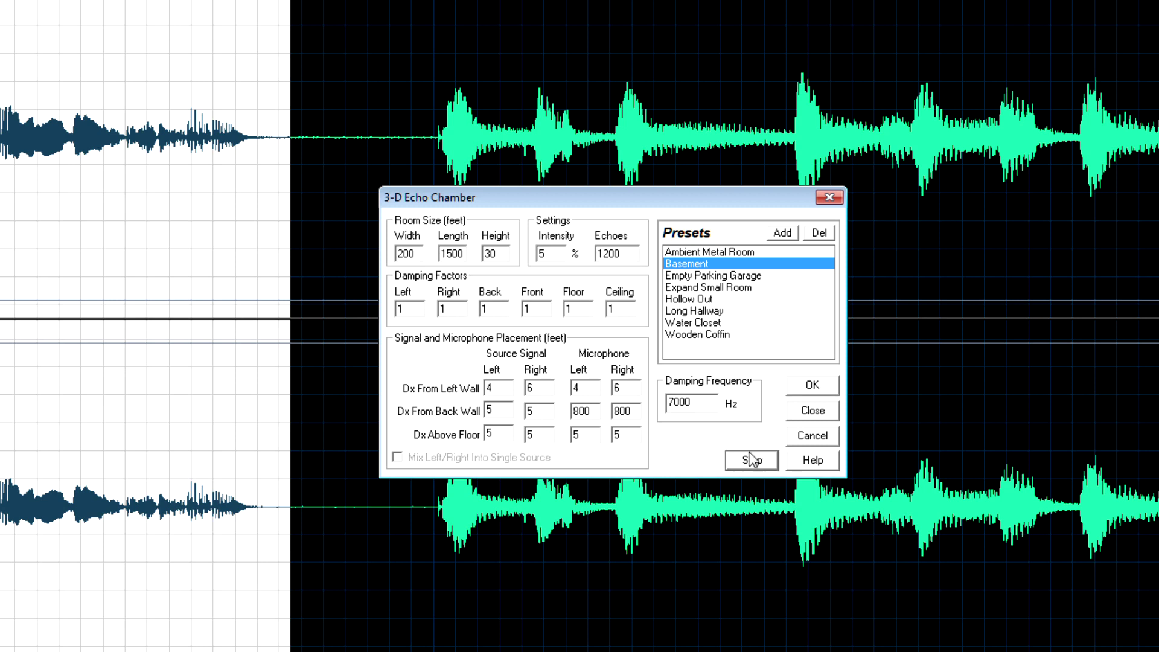
pyautogui.click(748, 458)
# - Preview the Expand Small Room, Hollow Out and Wooden Coffin echo presets
pyautogui.click(725, 287)
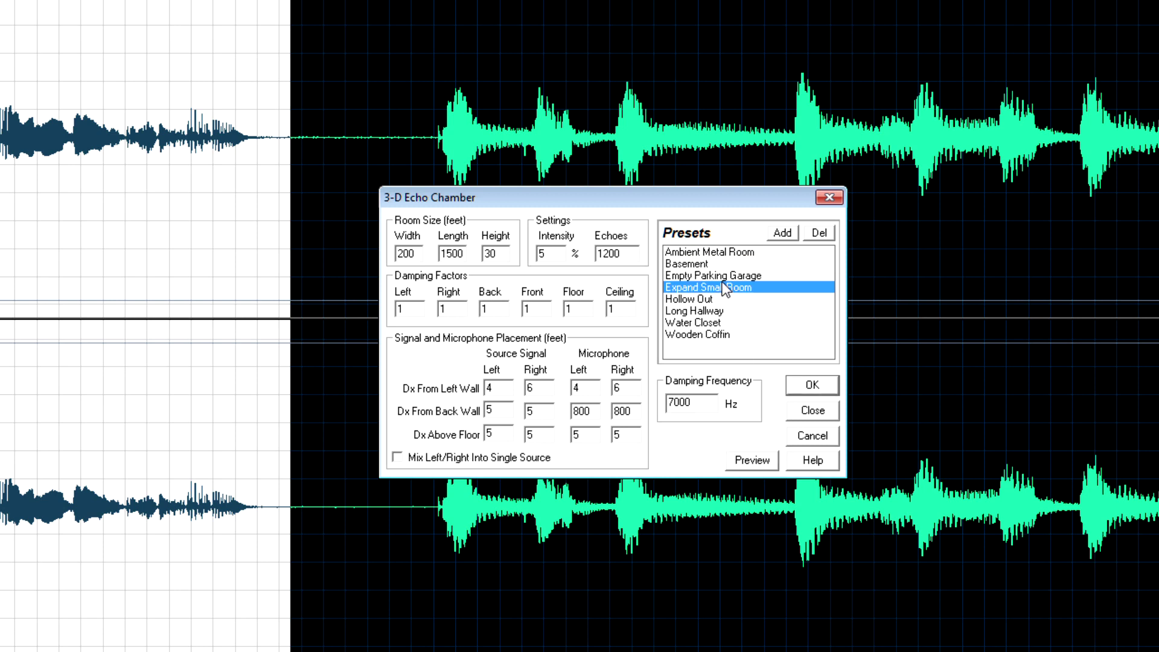
pyautogui.click(750, 460)
pyautogui.click(750, 458)
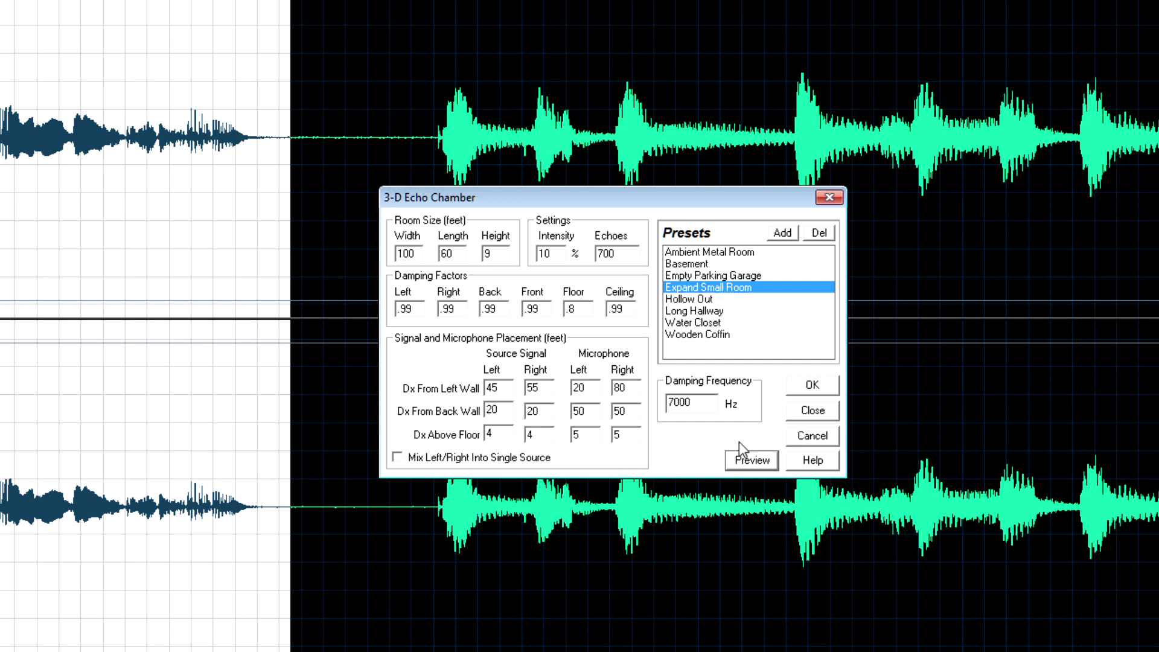
pyautogui.click(715, 300)
pyautogui.click(743, 464)
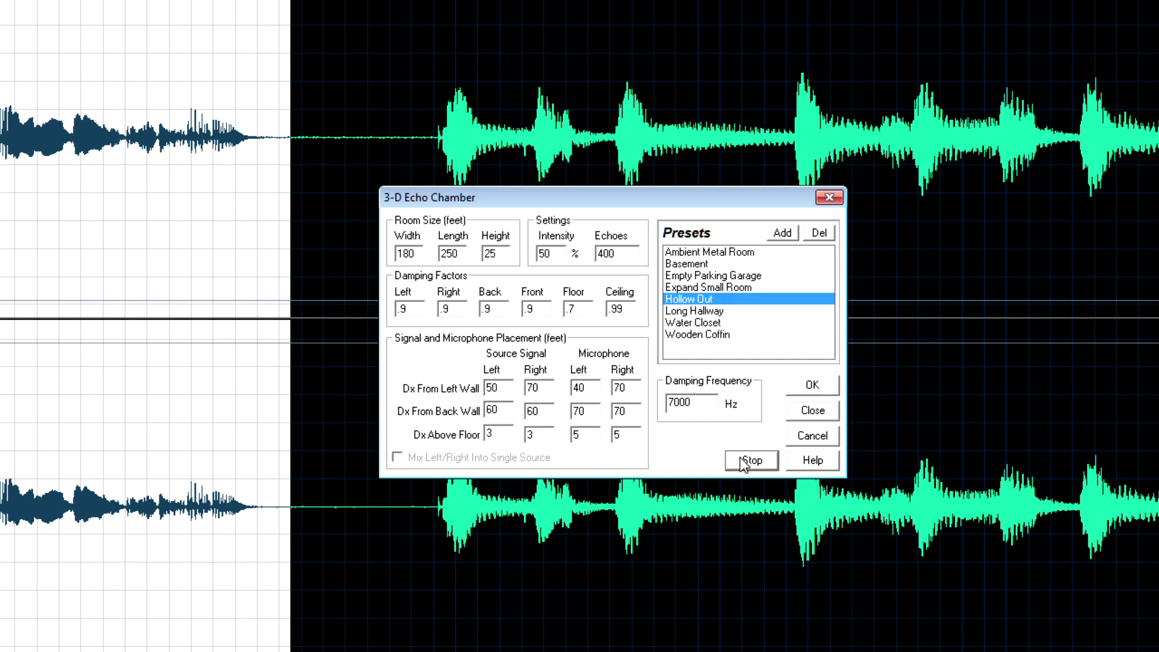
pyautogui.click(744, 462)
pyautogui.click(721, 335)
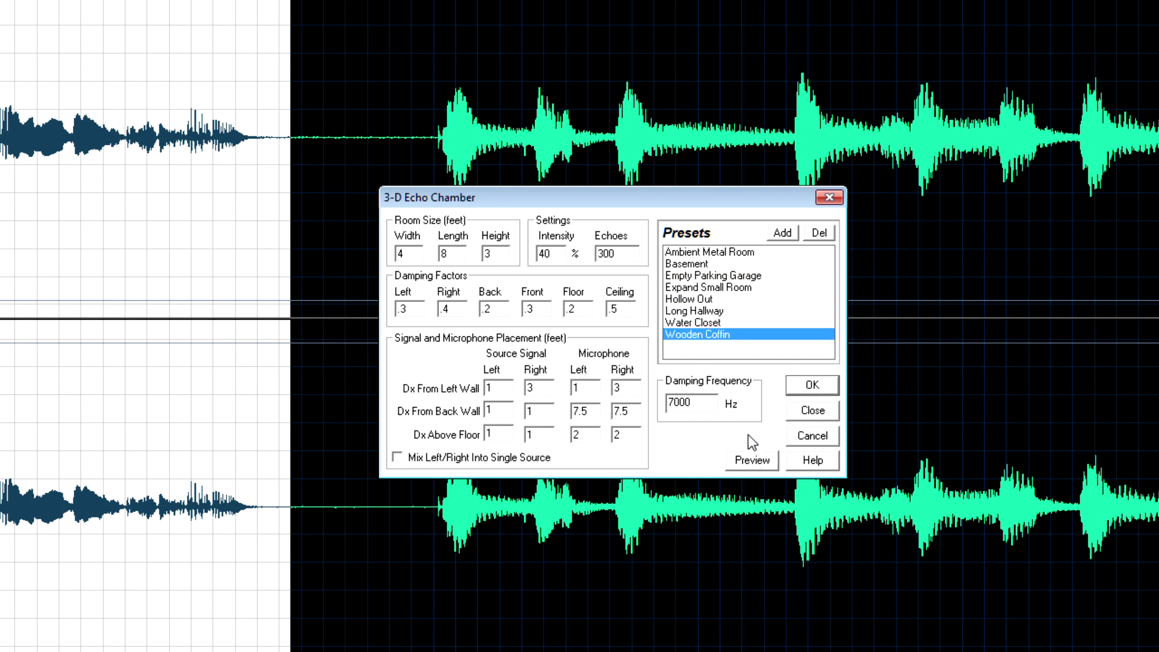
pyautogui.click(750, 462)
pyautogui.click(752, 462)
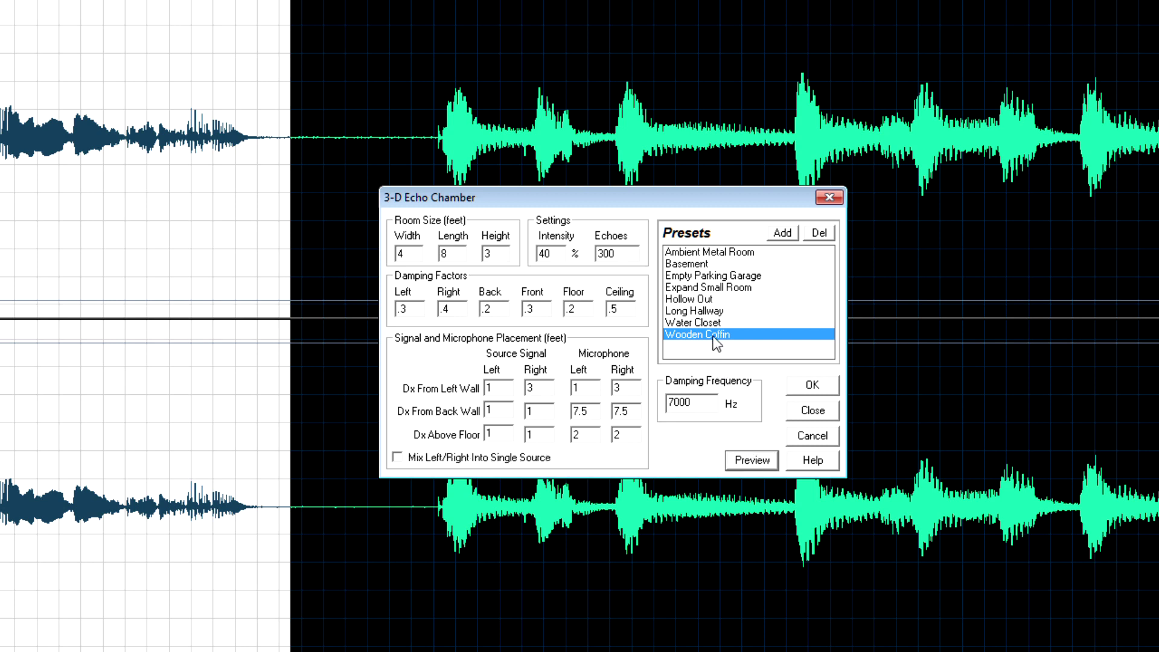
# - Preview the Water Closet, Long Hallway and Hollow Out echo presets
pyautogui.click(709, 323)
pyautogui.click(752, 462)
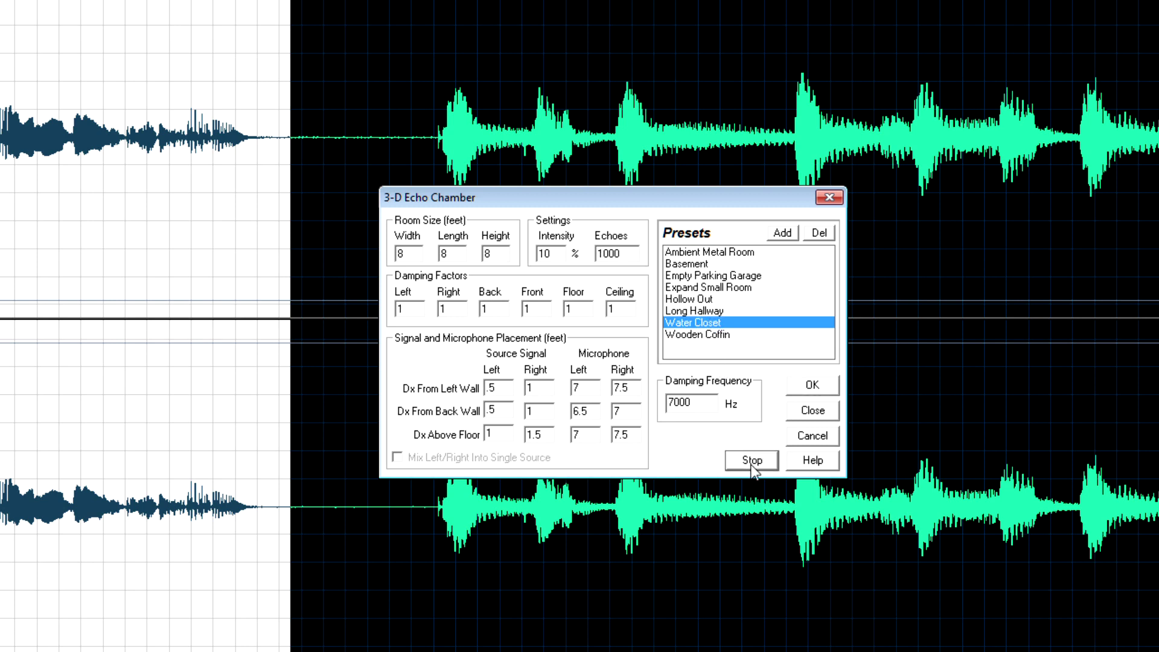
pyautogui.click(752, 465)
pyautogui.click(719, 311)
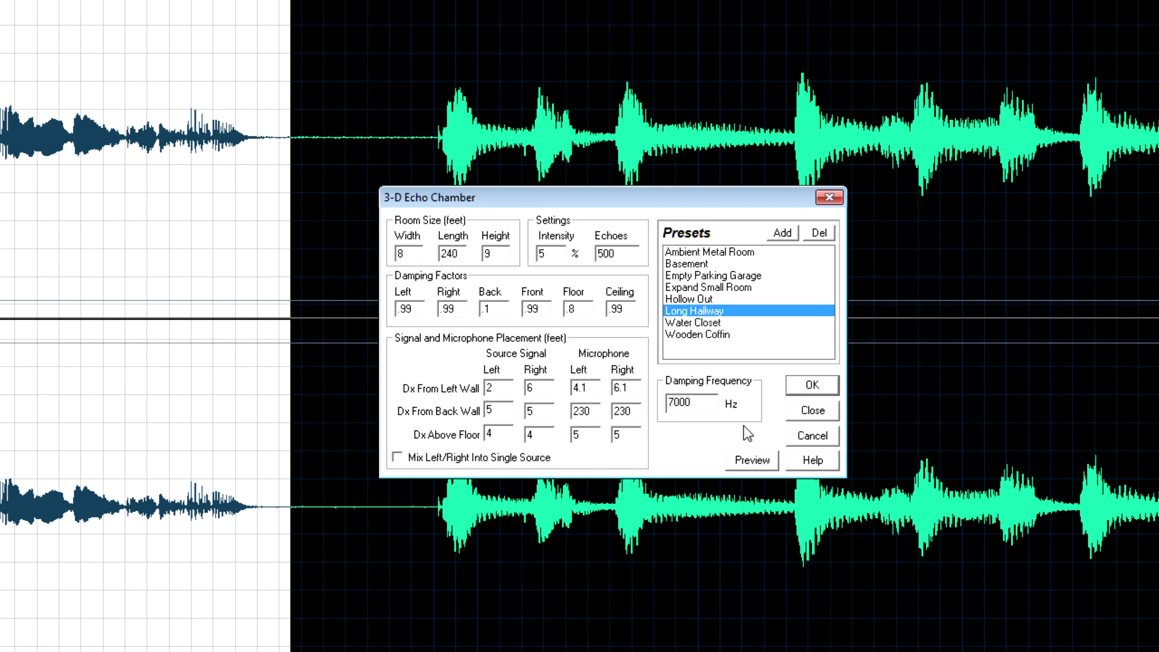
pyautogui.click(748, 462)
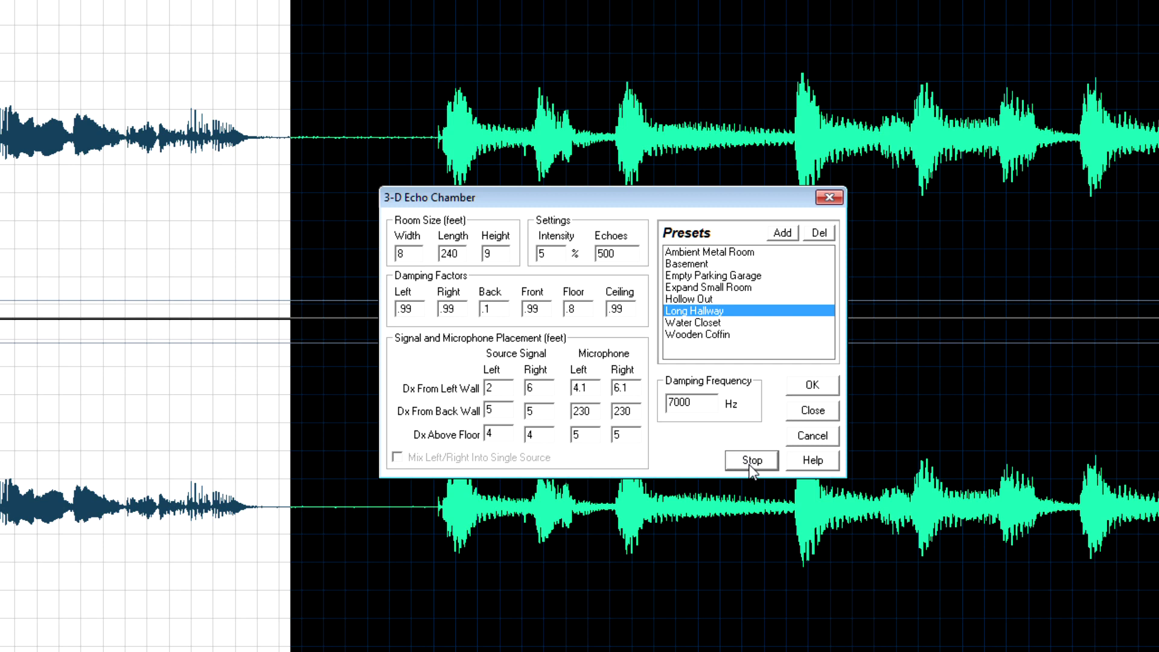
pyautogui.click(750, 466)
pyautogui.click(714, 298)
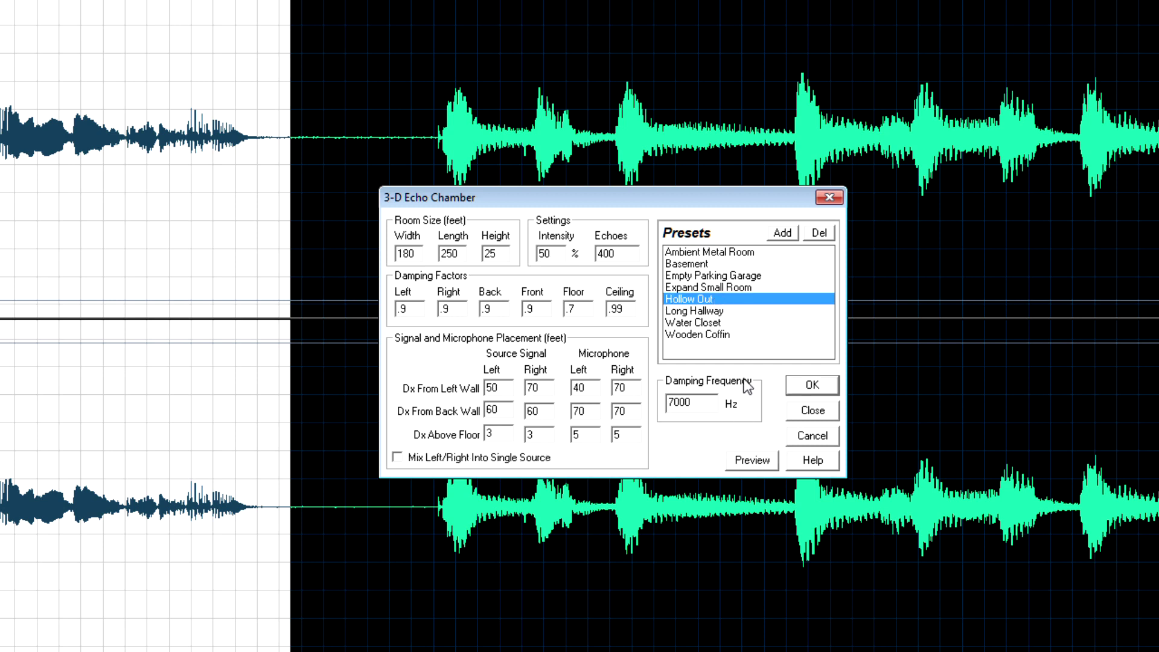
pyautogui.click(739, 462)
pyautogui.click(738, 462)
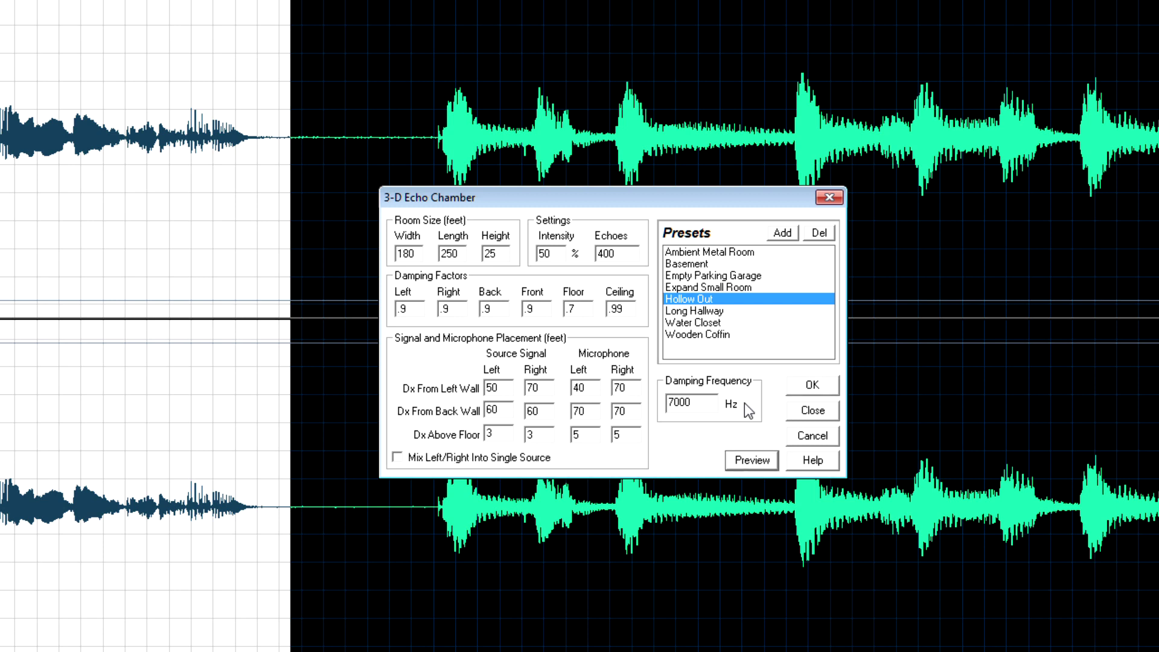
# - Preview Expand Small Room once more, then close the echo dialog without applying
pyautogui.click(737, 278)
pyautogui.click(738, 284)
pyautogui.click(753, 469)
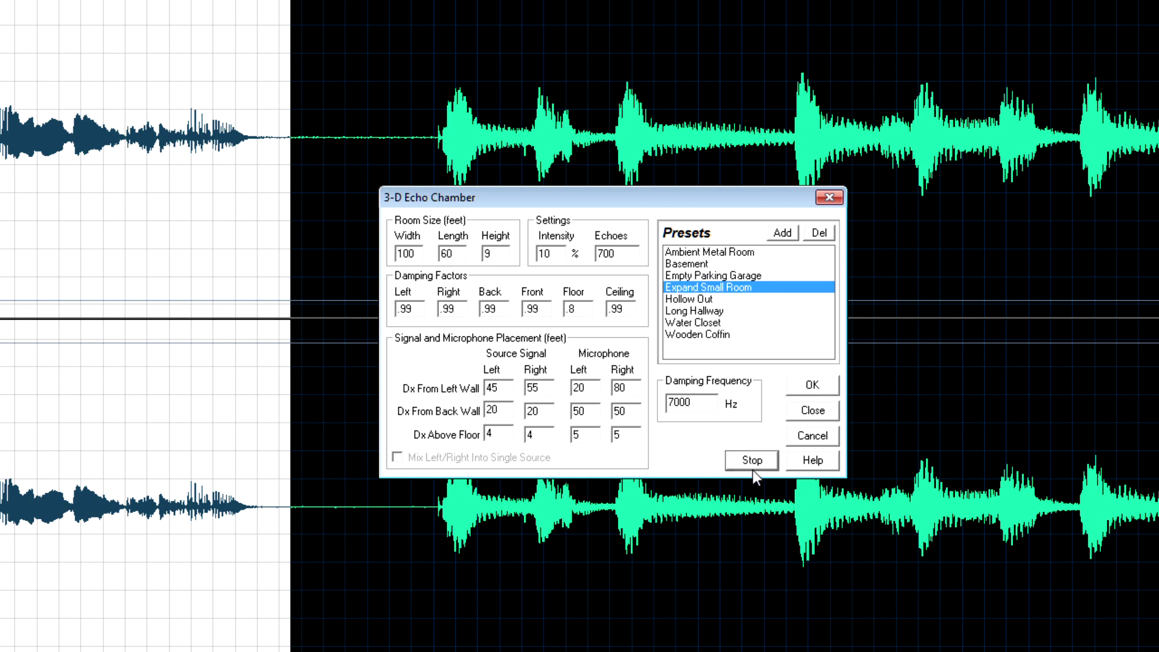
pyautogui.click(752, 468)
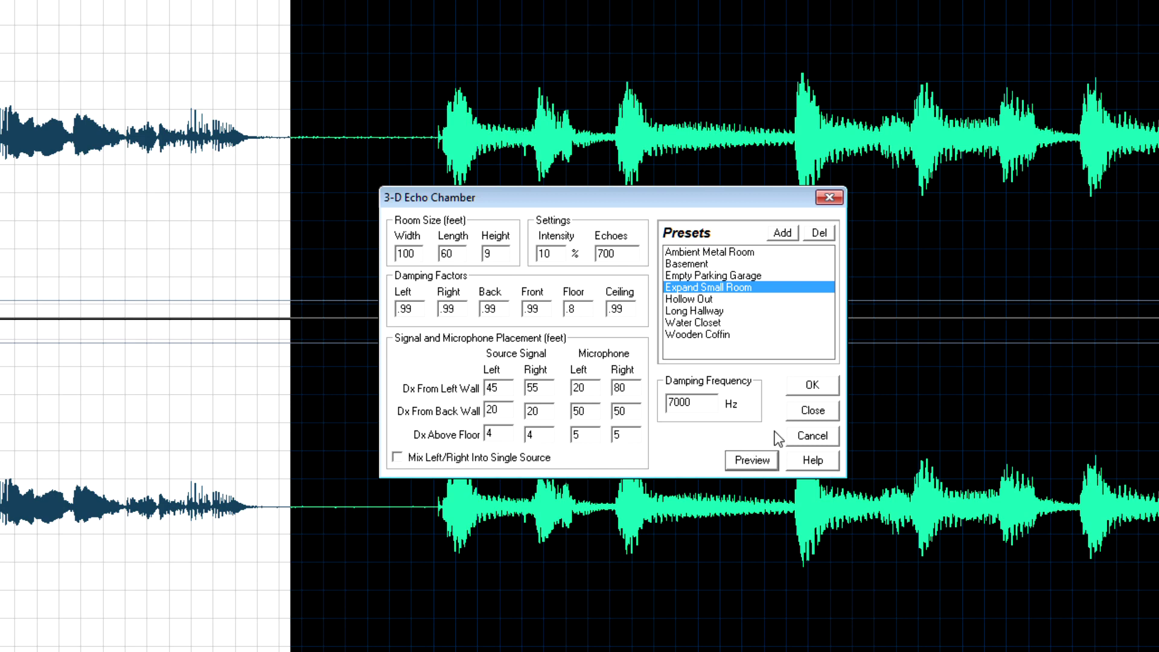
pyautogui.click(808, 414)
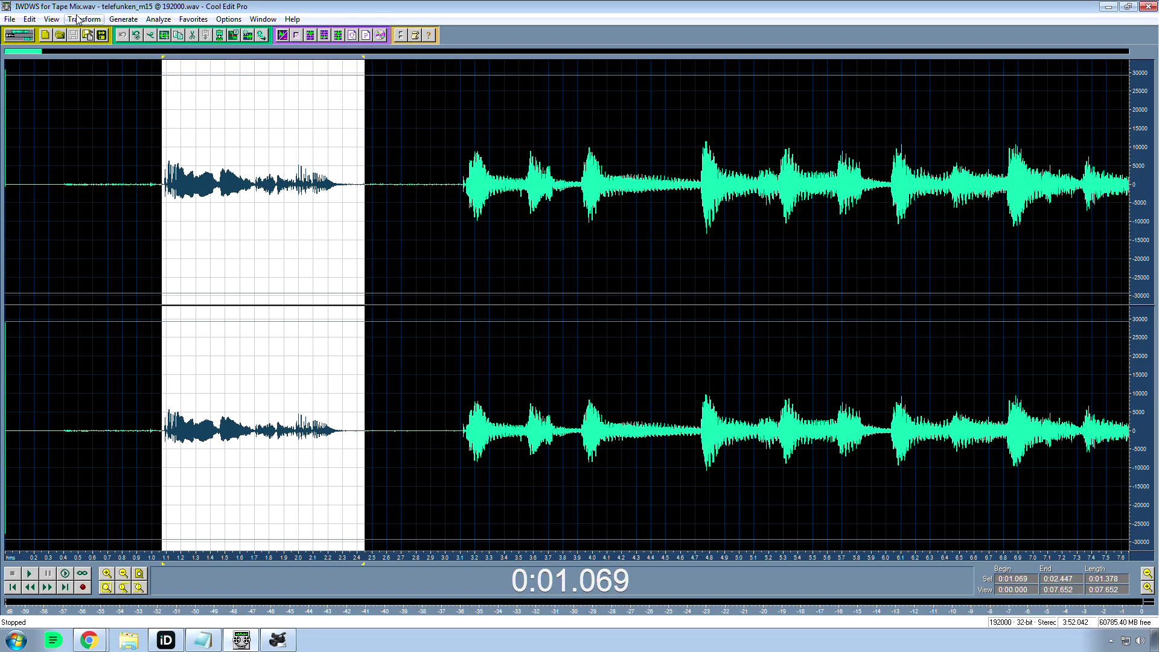
pyautogui.click(78, 19)
pyautogui.moveTo(119, 109)
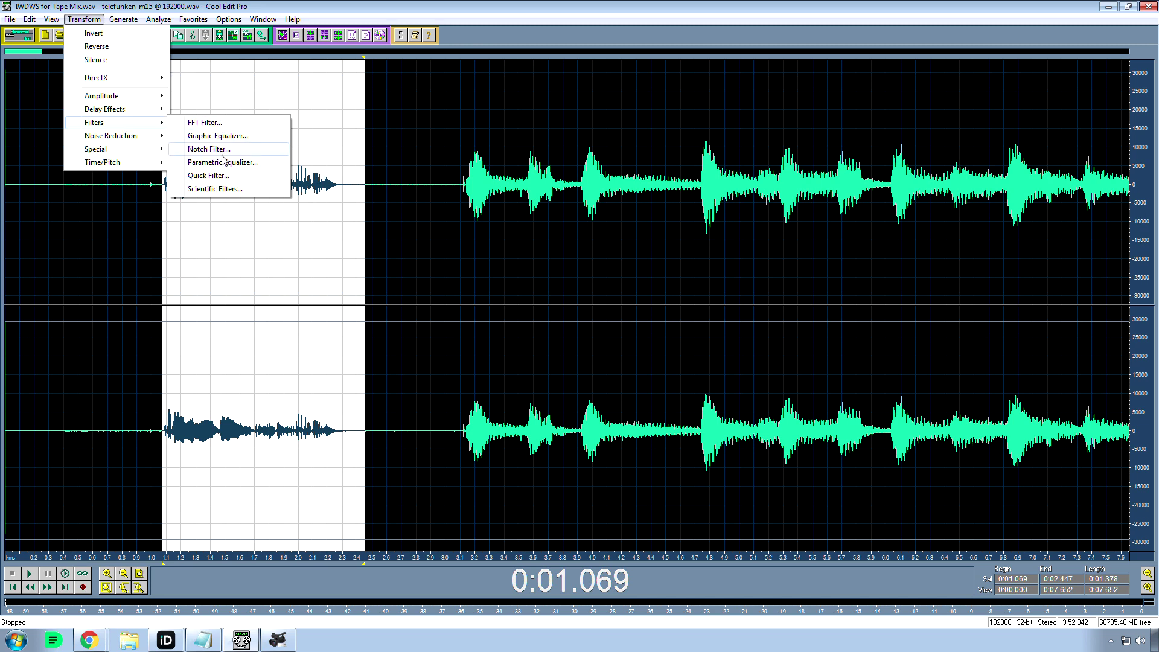
pyautogui.click(199, 163)
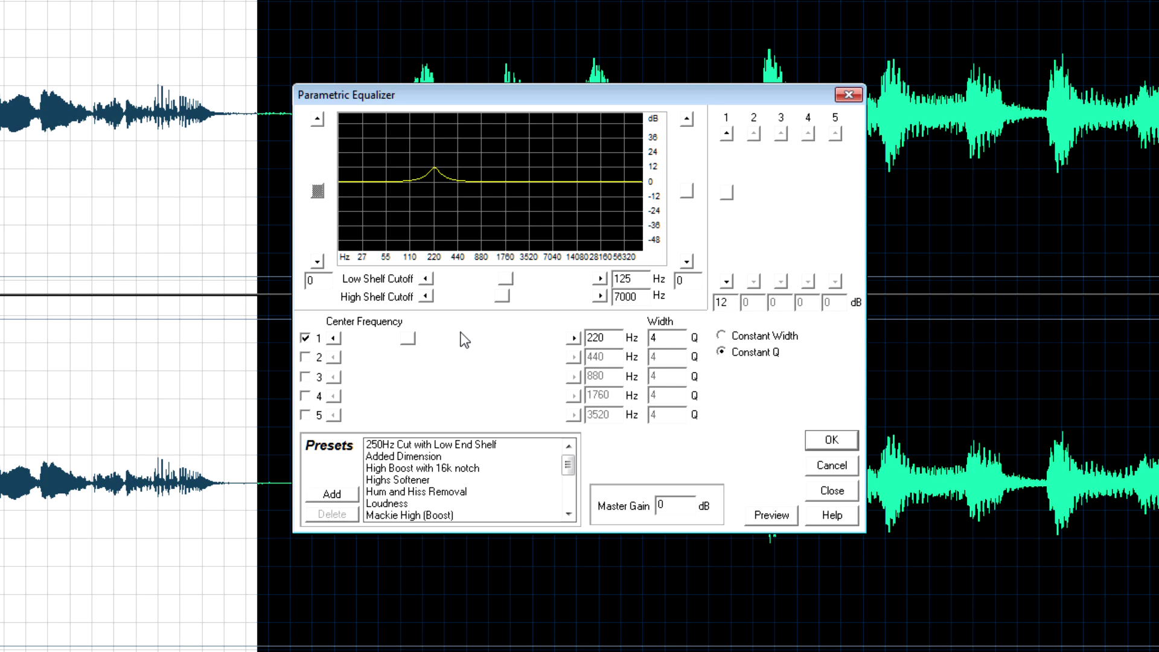
pyautogui.click(435, 480)
pyautogui.click(437, 504)
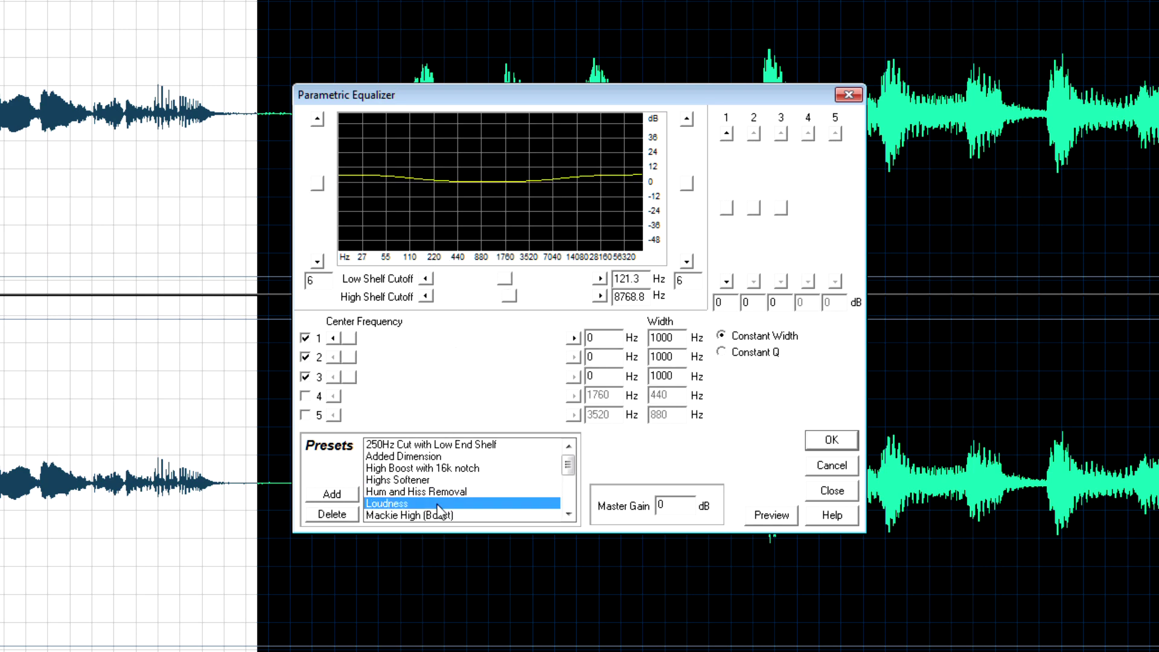
pyautogui.click(437, 481)
pyautogui.click(755, 519)
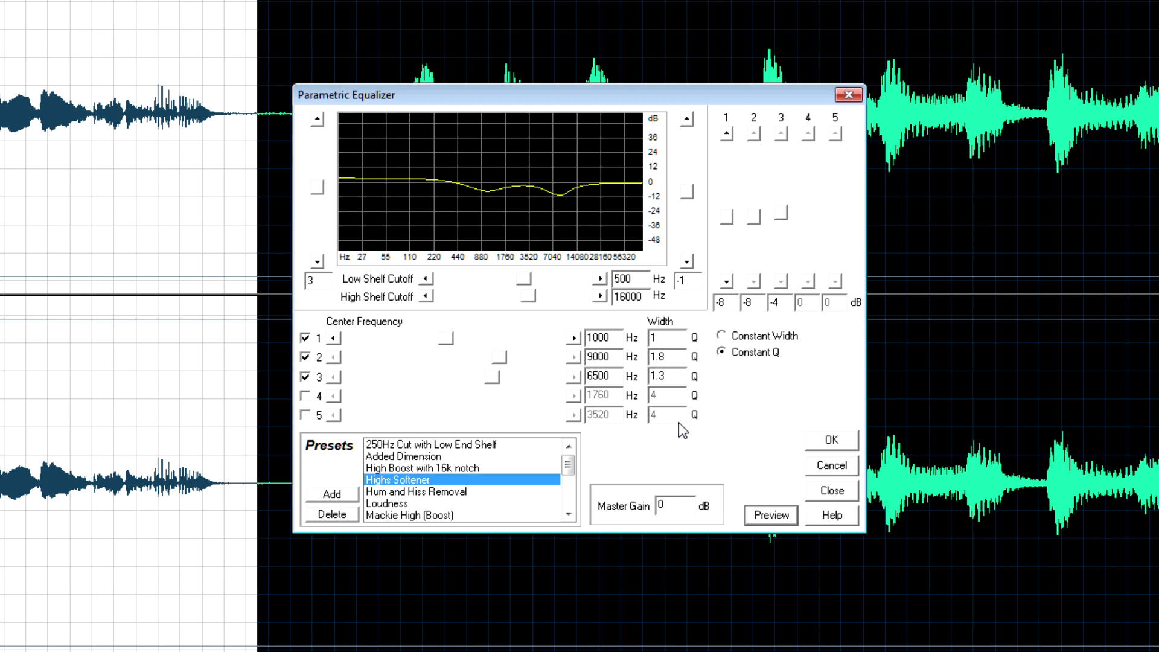
pyautogui.click(821, 466)
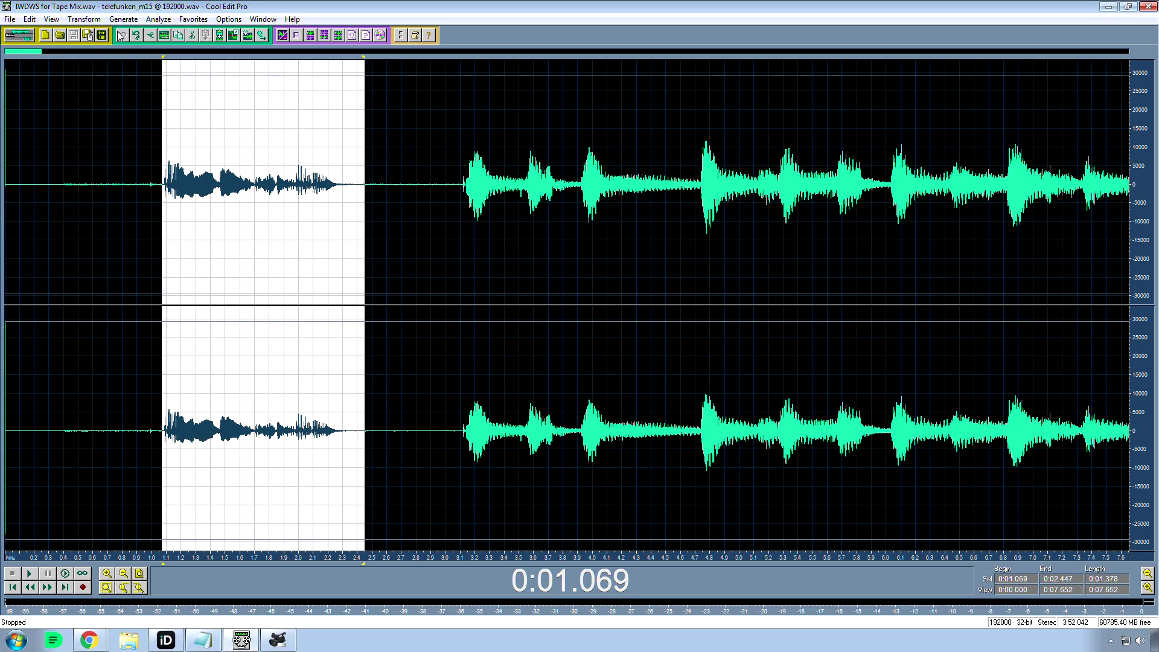
# - Inspect the Transform > Special > Convolution dialog, close it, and bring up the Generate menu
pyautogui.click(84, 20)
pyautogui.moveTo(129, 152)
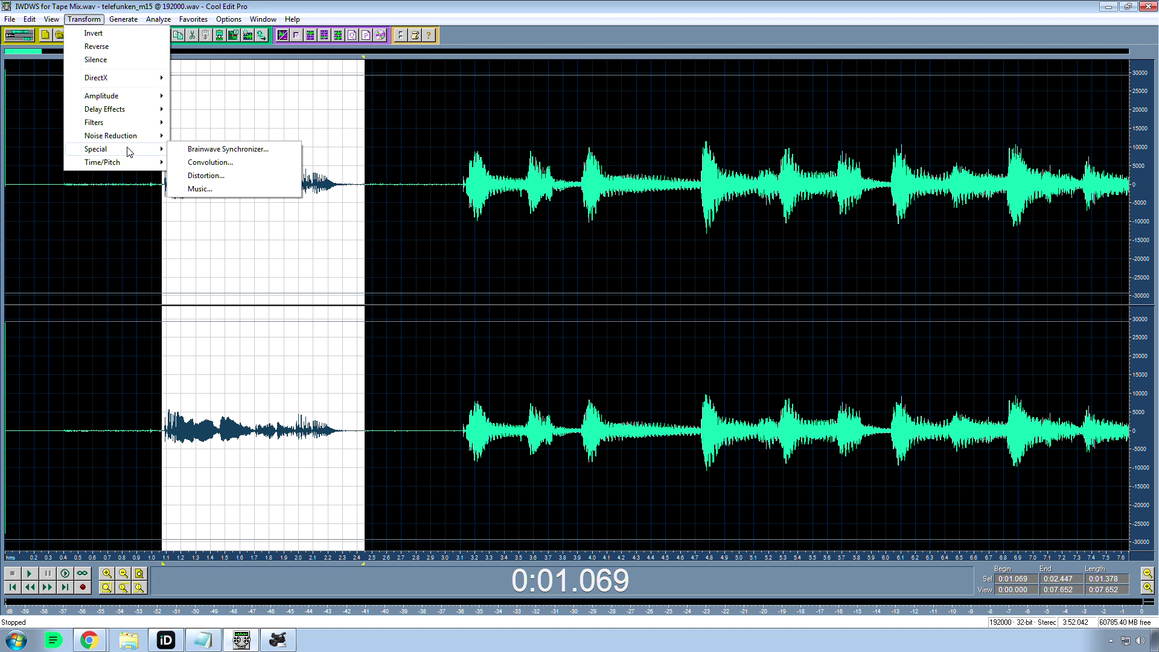
pyautogui.click(202, 163)
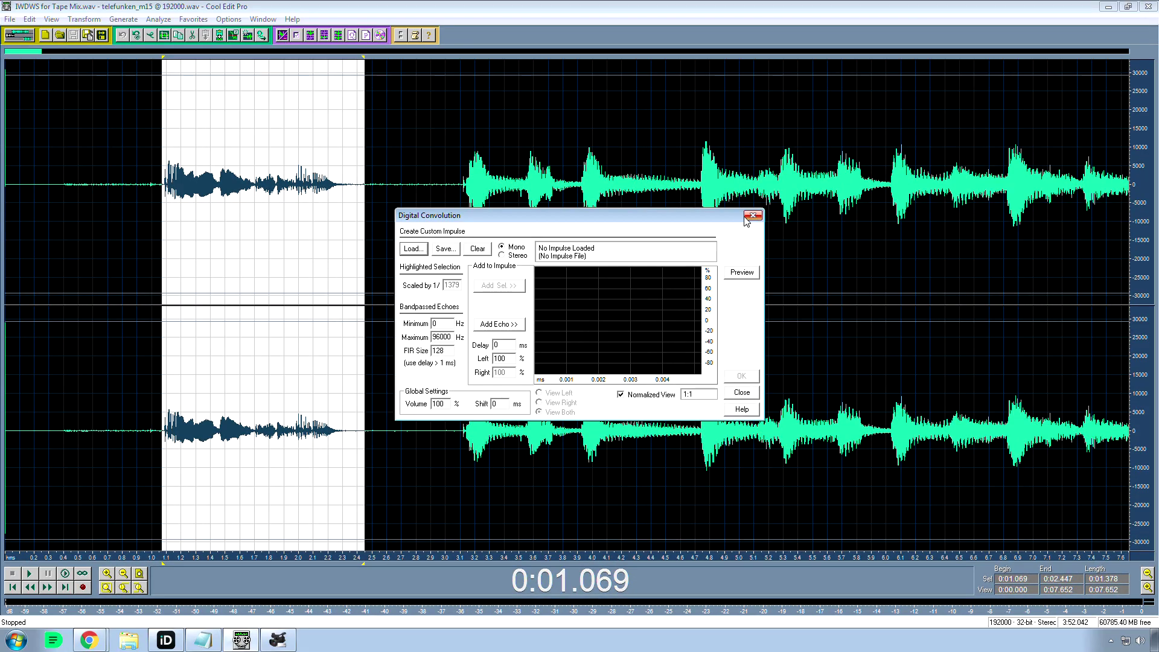
pyautogui.click(749, 218)
pyautogui.click(113, 21)
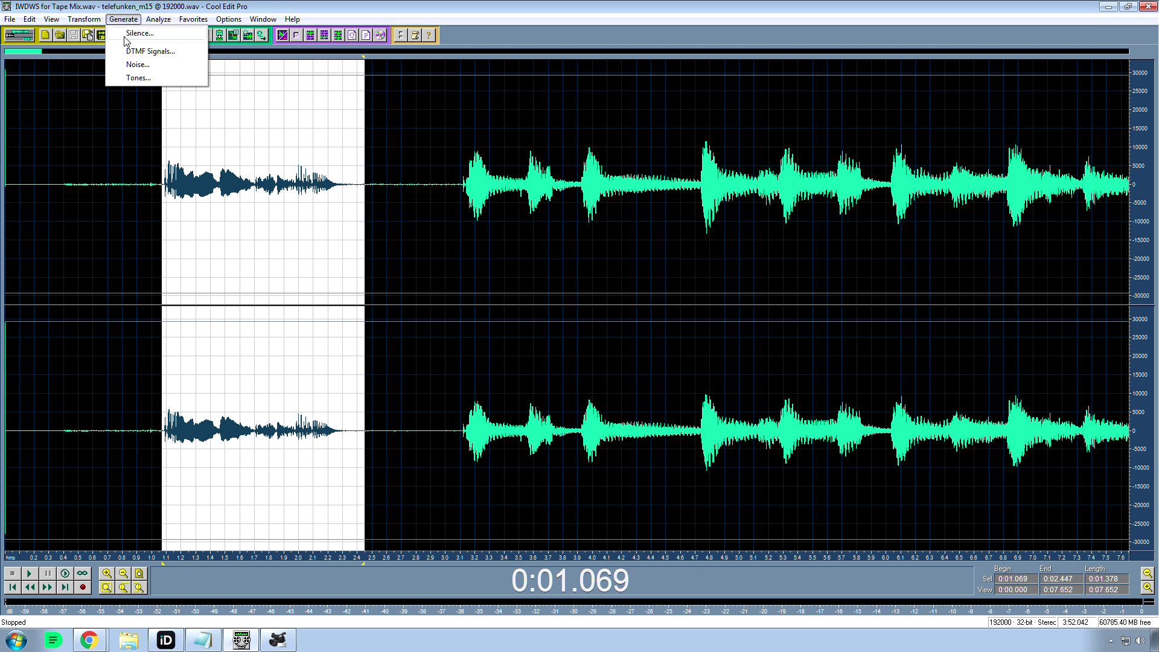
# - Check the Noise generator and Noise Reduction options, then play the mix from 0:01.068
pyautogui.click(146, 65)
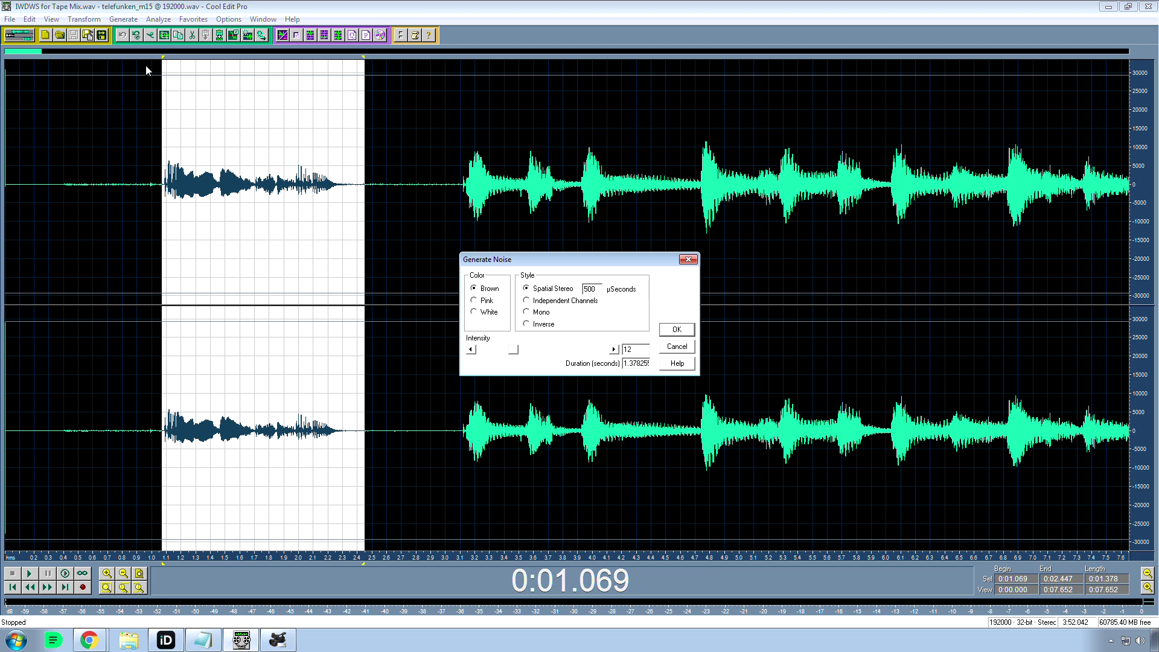
pyautogui.click(688, 259)
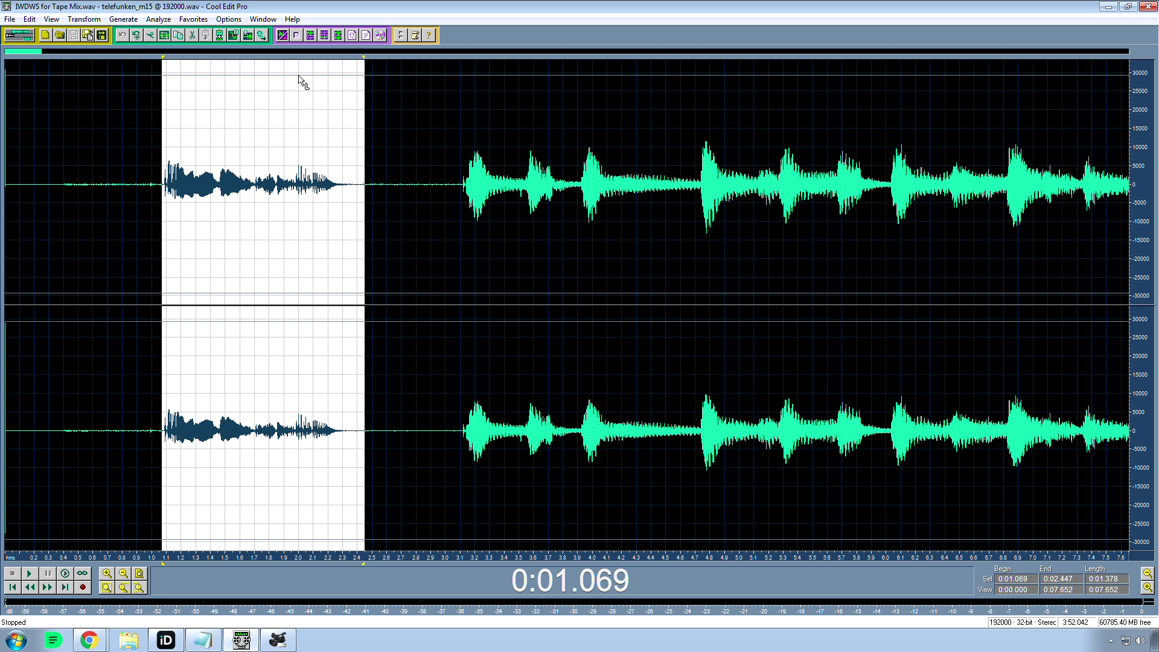
pyautogui.click(120, 24)
pyautogui.moveTo(84, 19)
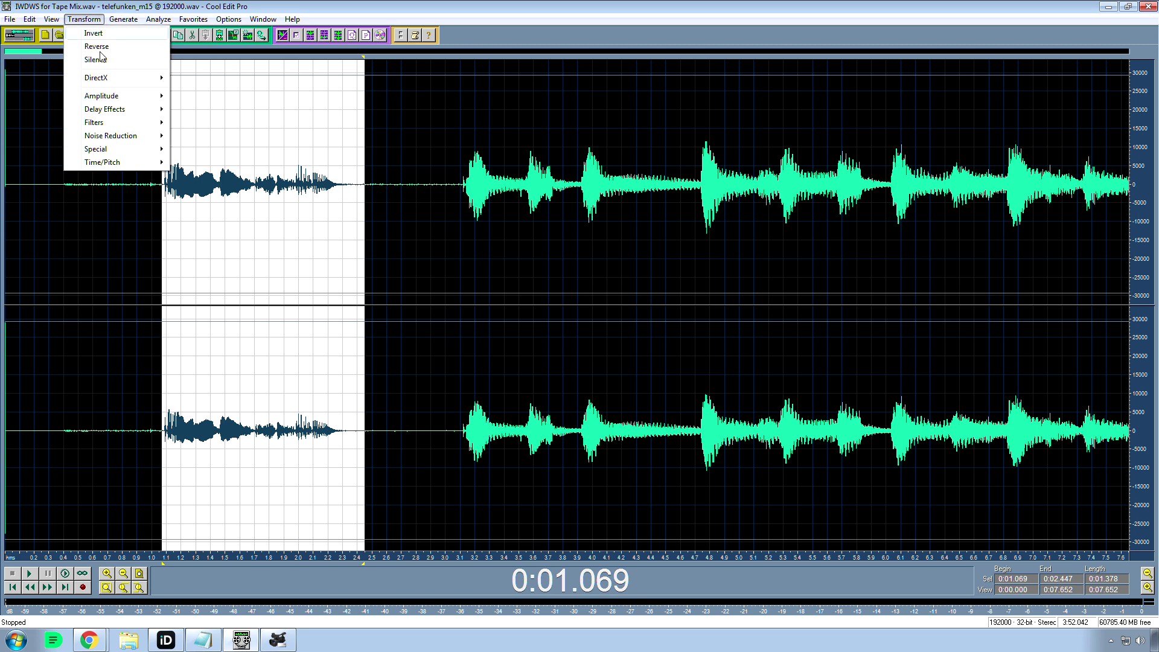
pyautogui.moveTo(125, 137)
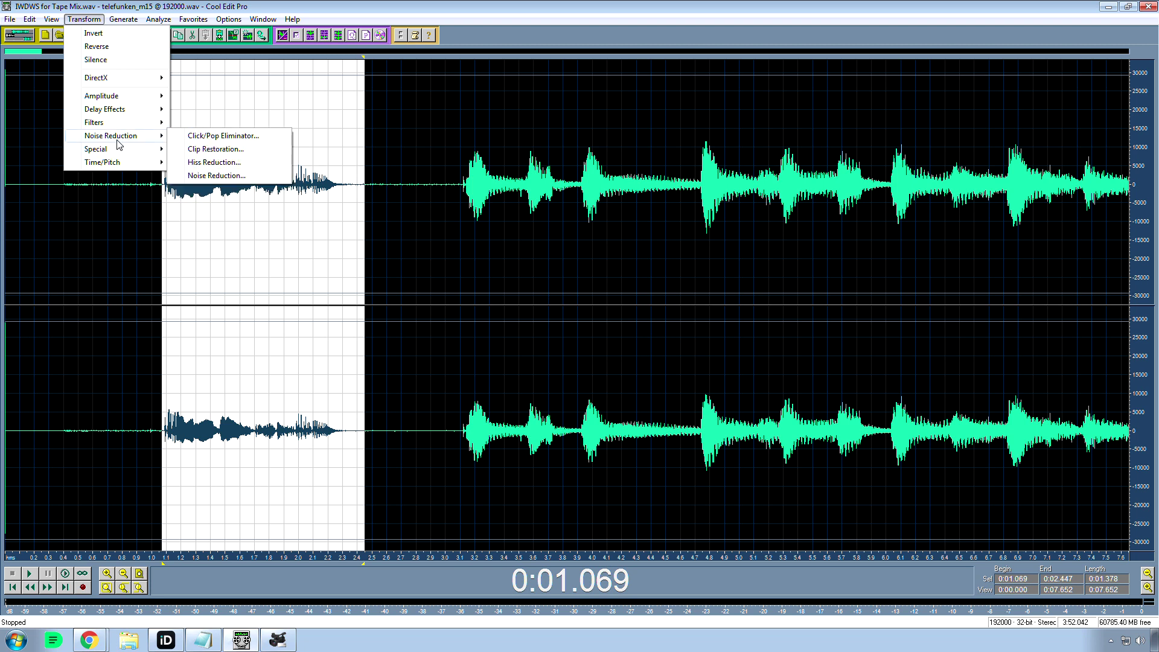
pyautogui.click(162, 385)
pyautogui.press('space')
pyautogui.press('space')
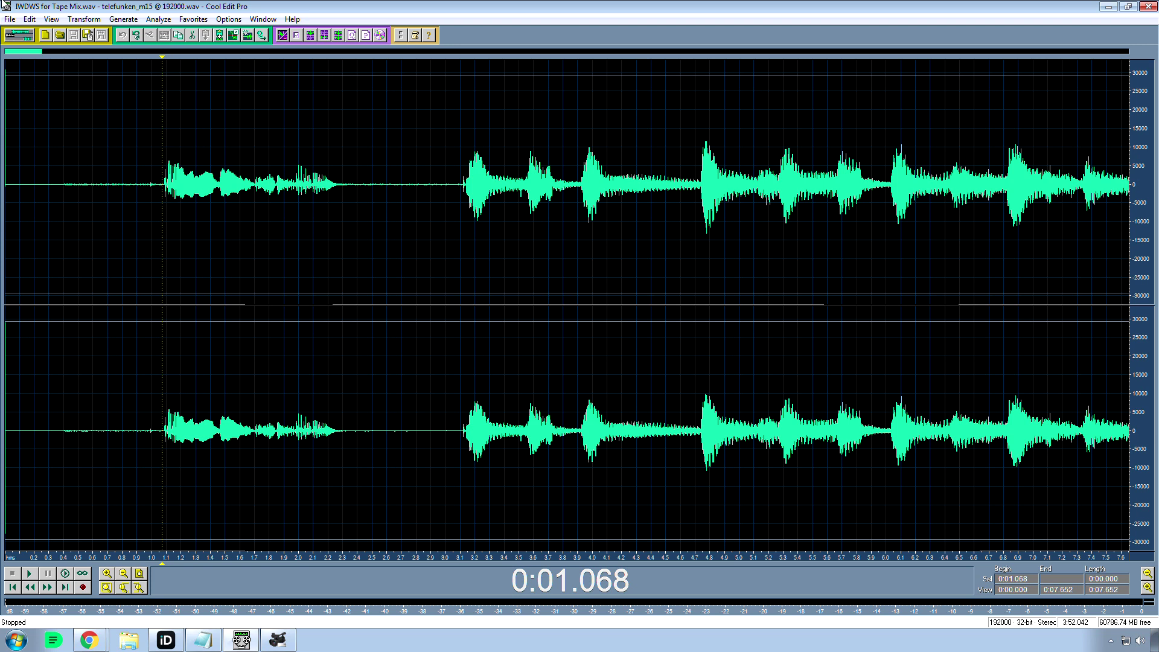
pyautogui.click(19, 35)
pyautogui.click(137, 169)
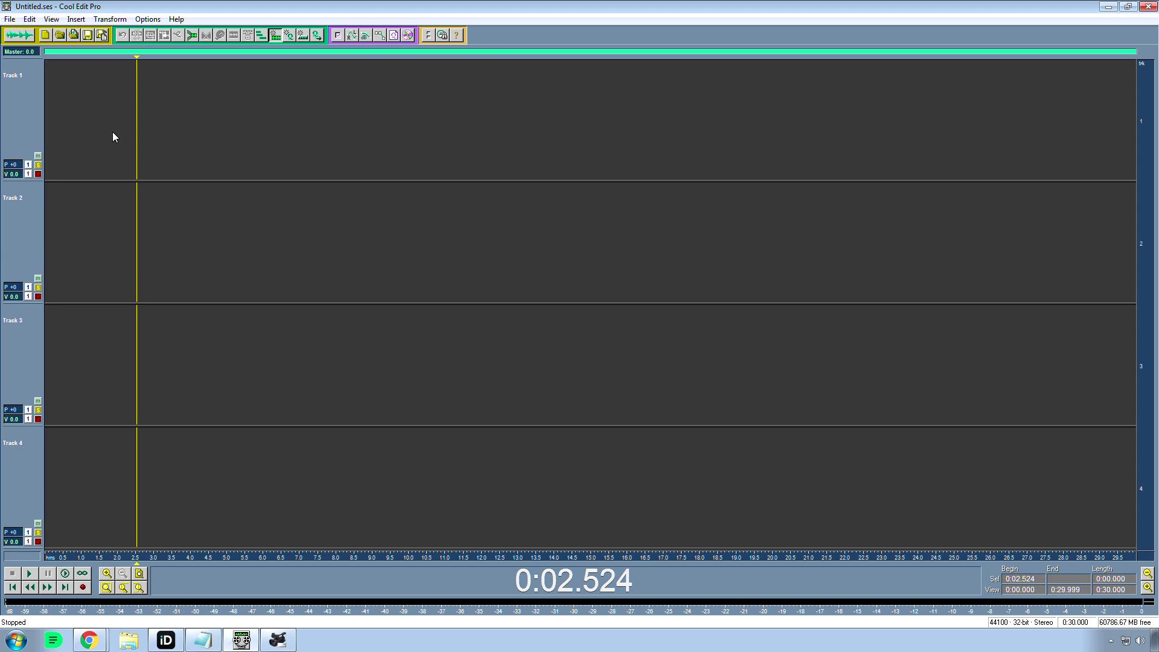
pyautogui.click(51, 20)
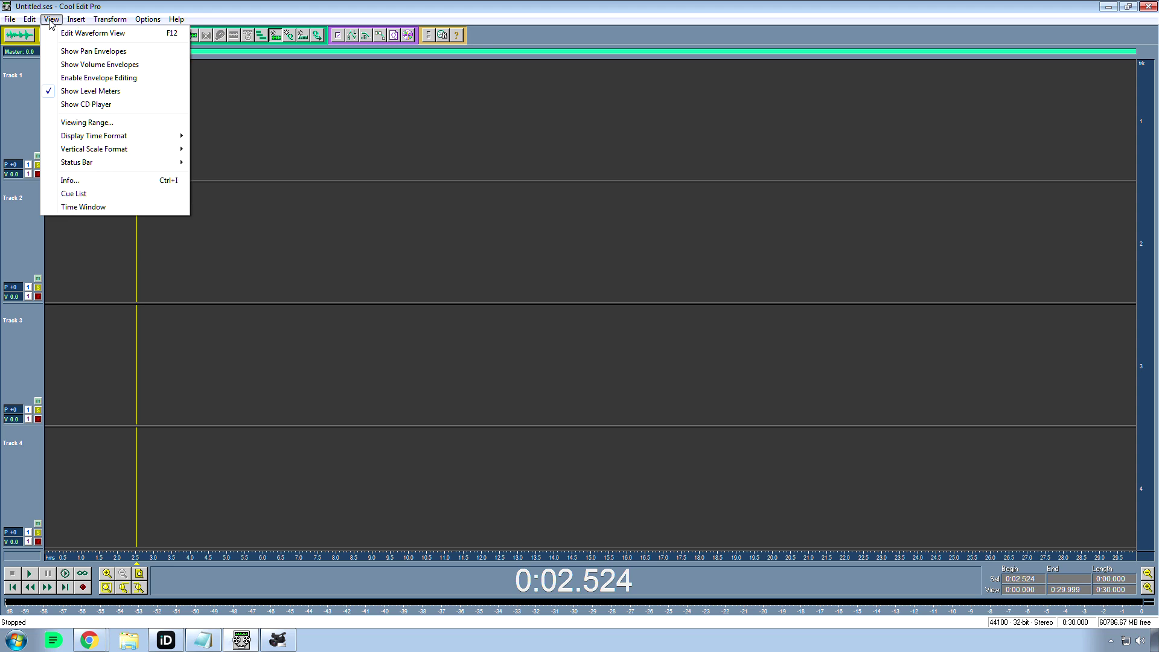
pyautogui.moveTo(73, 18)
pyautogui.click(16, 38)
# - Show the tape mix in Spectral View, then switch back to Waveform View
pyautogui.click(15, 39)
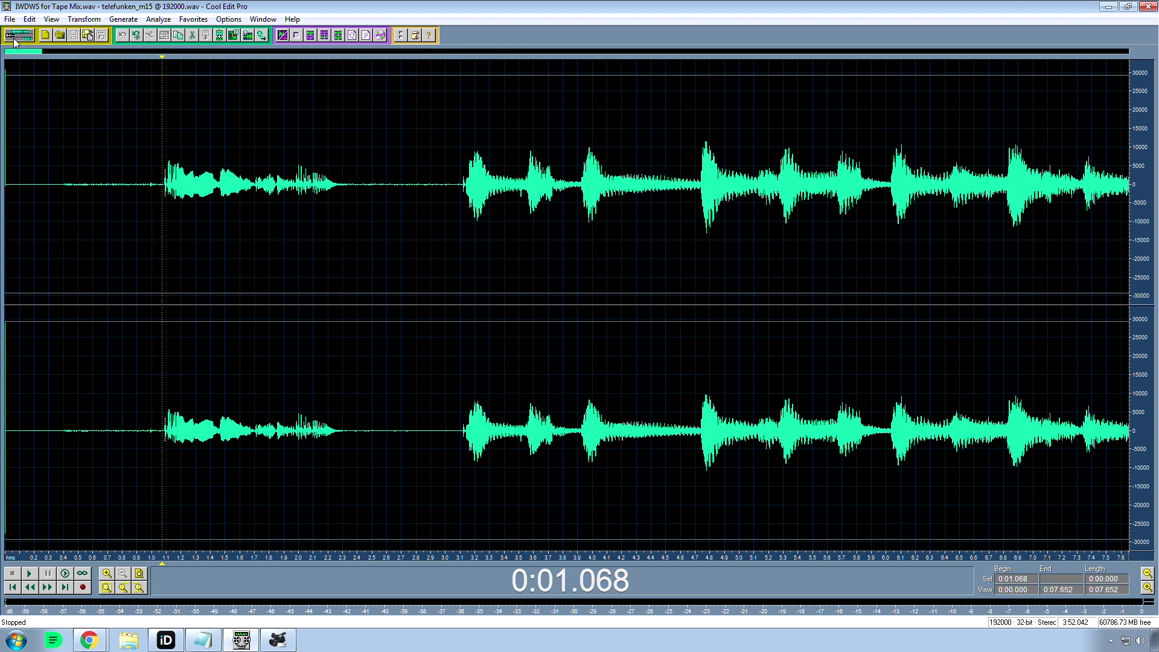
pyautogui.click(51, 19)
pyautogui.click(71, 63)
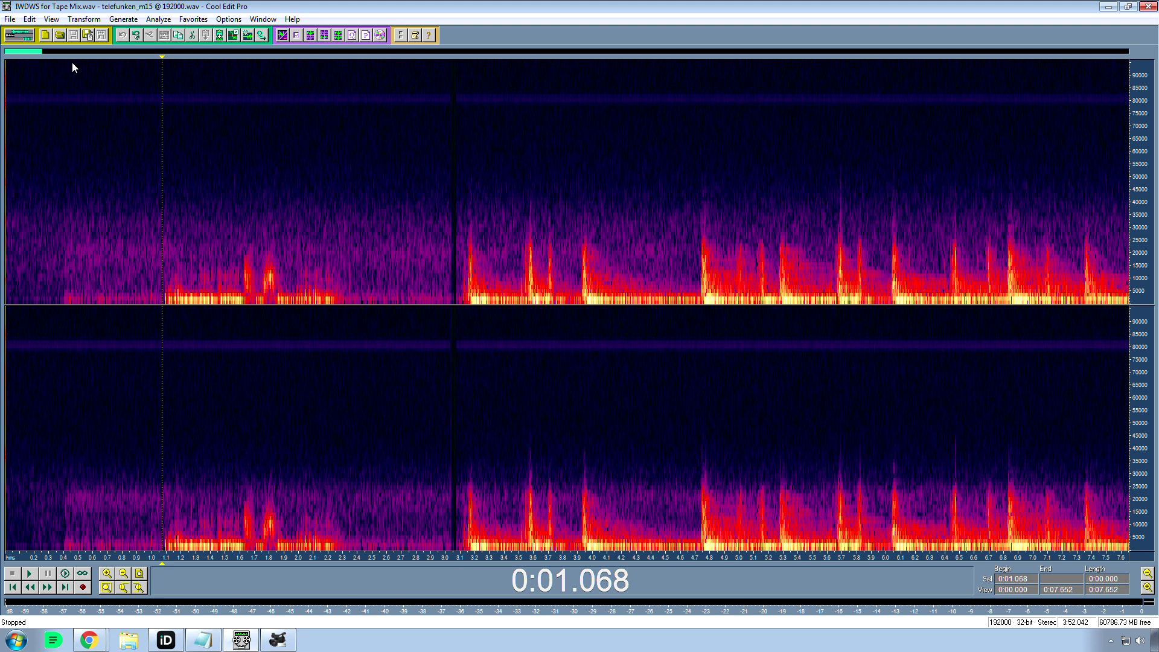
pyautogui.click(51, 20)
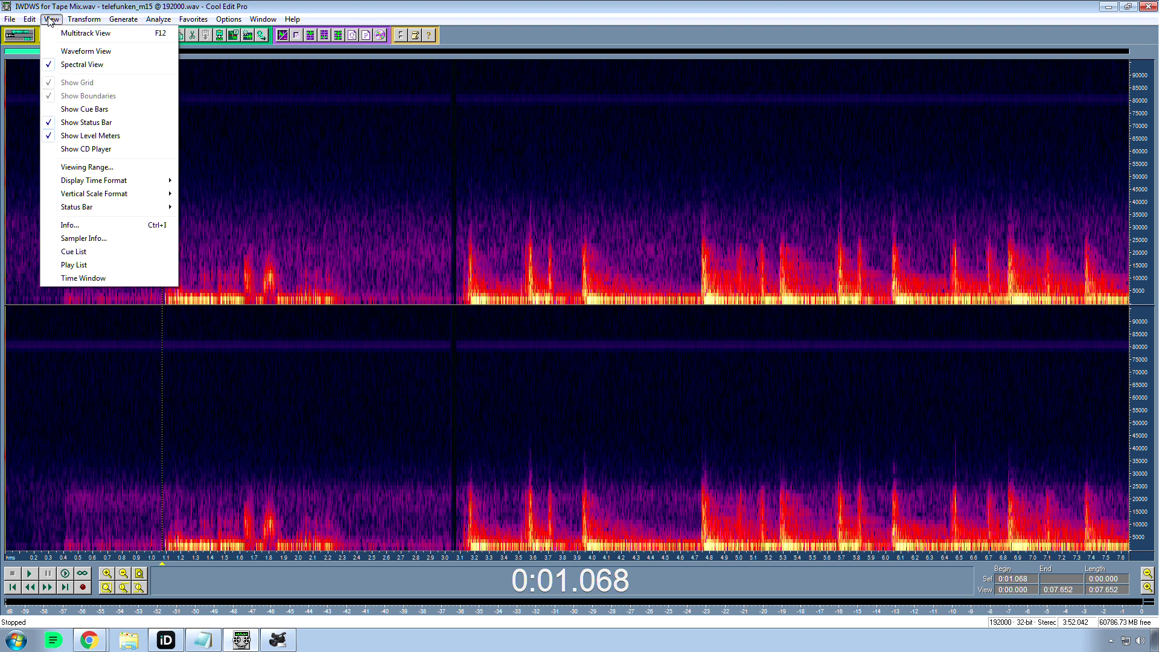
pyautogui.click(67, 50)
# - Turn off Show Grid and set the play position to 0:01.561
pyautogui.click(51, 19)
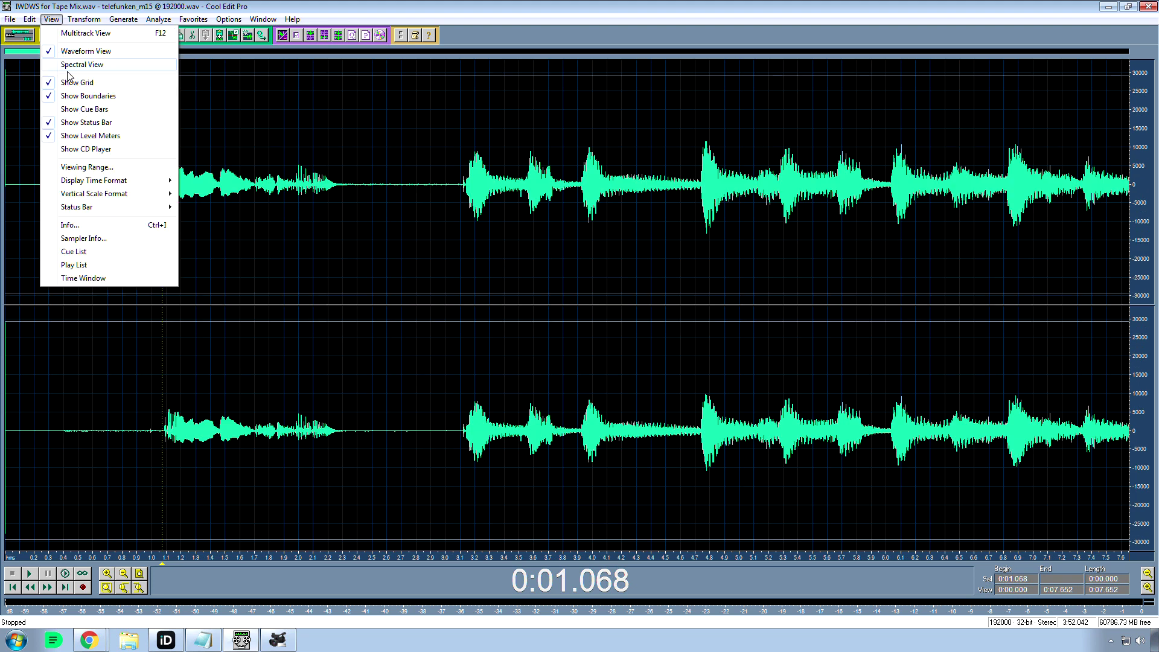
pyautogui.click(69, 81)
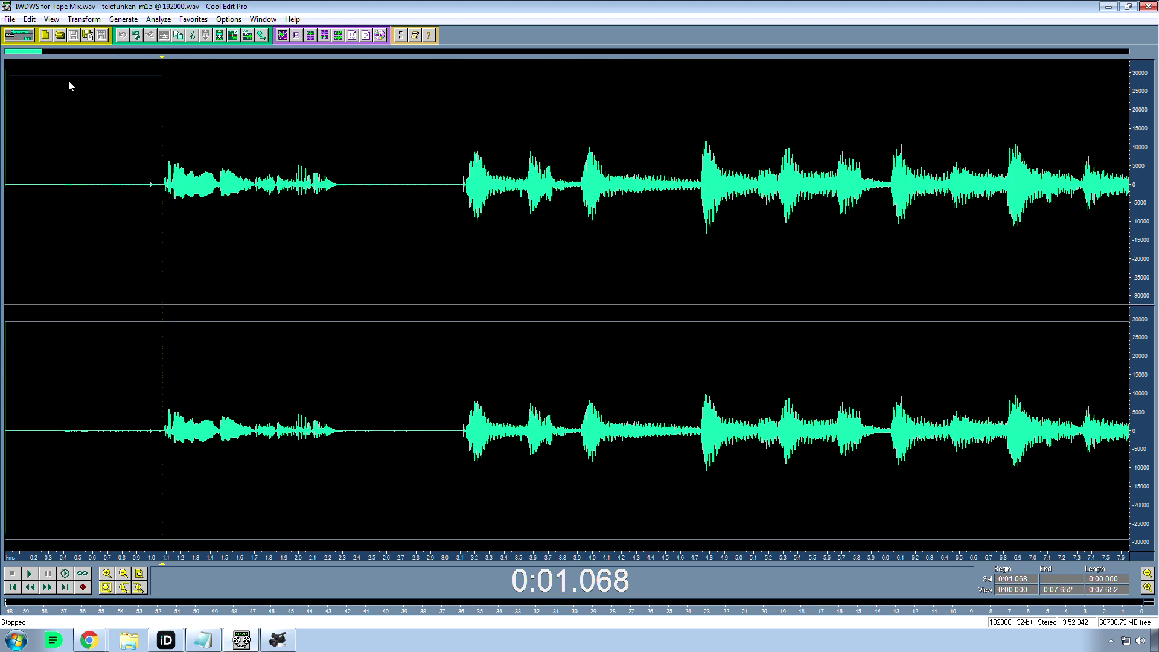
pyautogui.click(53, 19)
pyautogui.click(235, 342)
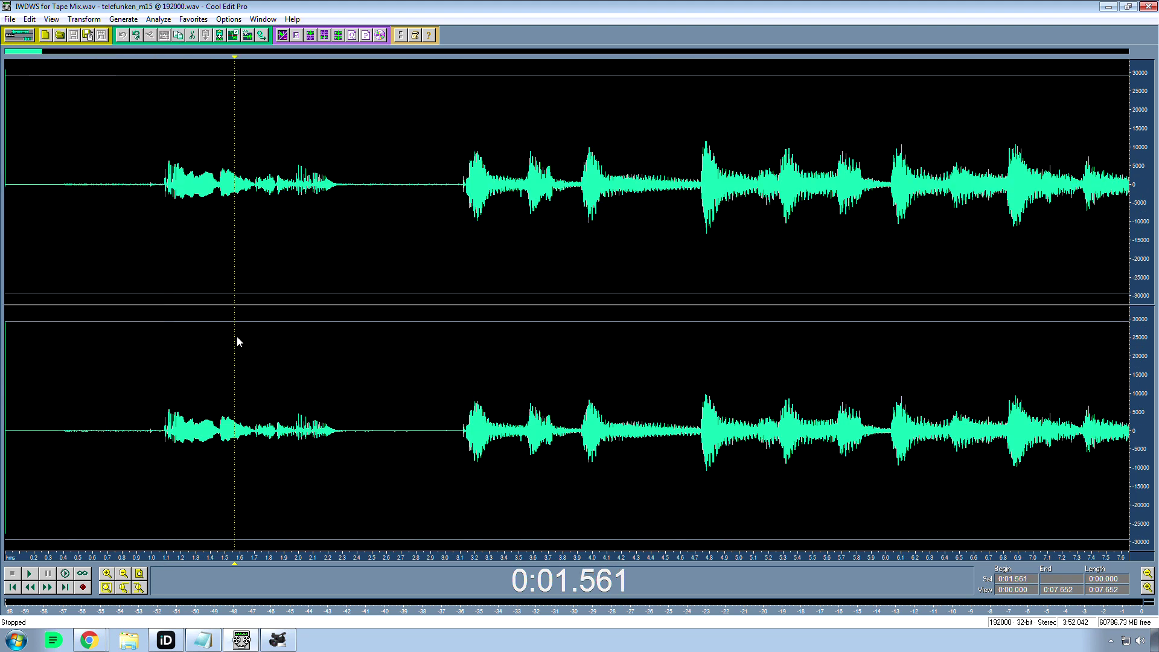